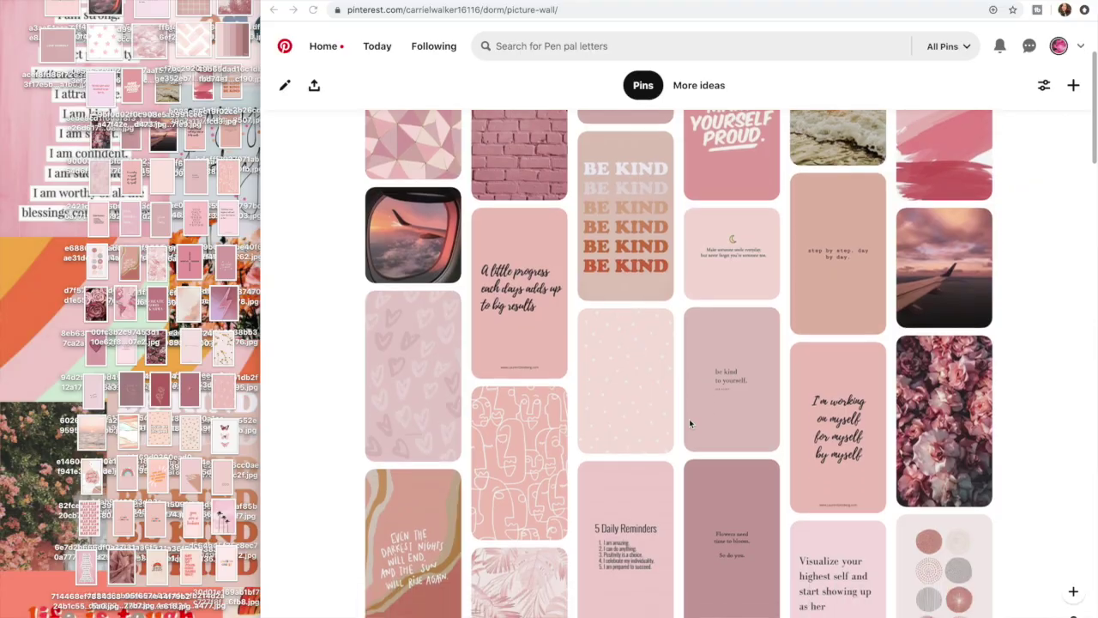
# - Drag the pink lightning-bolt pin from the picture-wall board onto the desktop
pyautogui.scroll(-1, 689, 419)
pyautogui.scroll(-1, 689, 418)
pyautogui.scroll(-1, 689, 418)
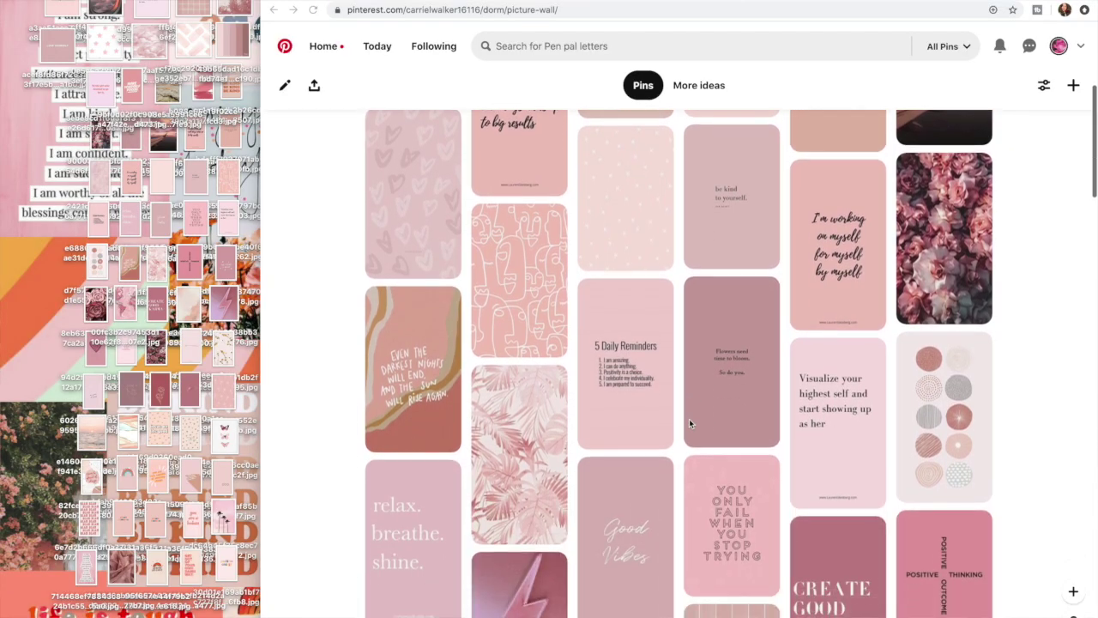
pyautogui.scroll(-1, 688, 419)
pyautogui.scroll(-1, 689, 419)
pyautogui.scroll(-2, 689, 419)
pyautogui.scroll(-1, 689, 418)
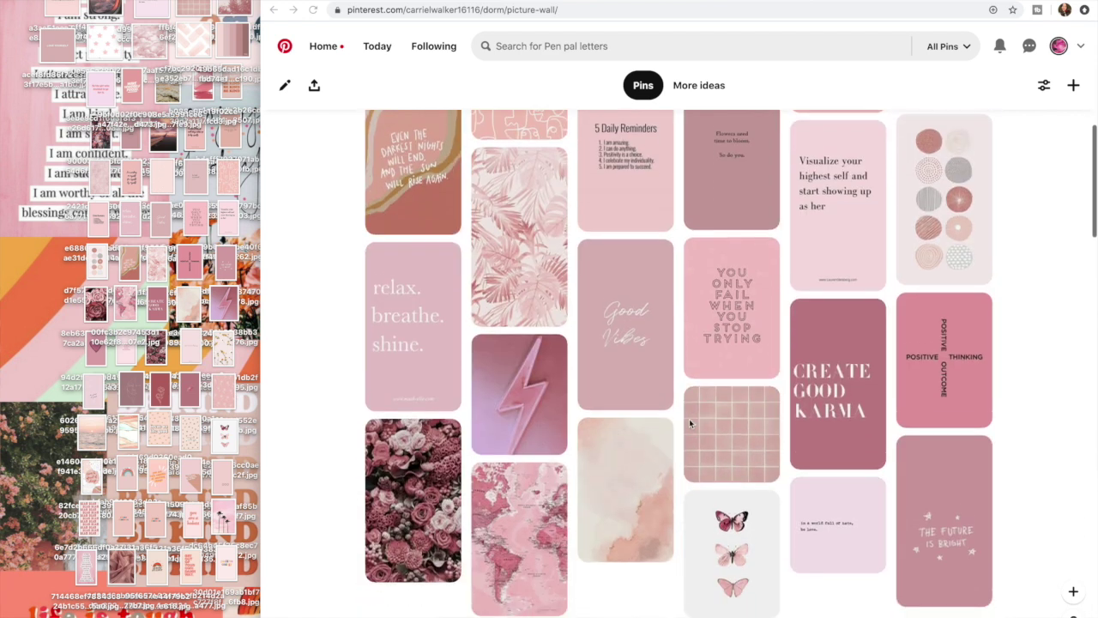
pyautogui.scroll(-1, 548, 309)
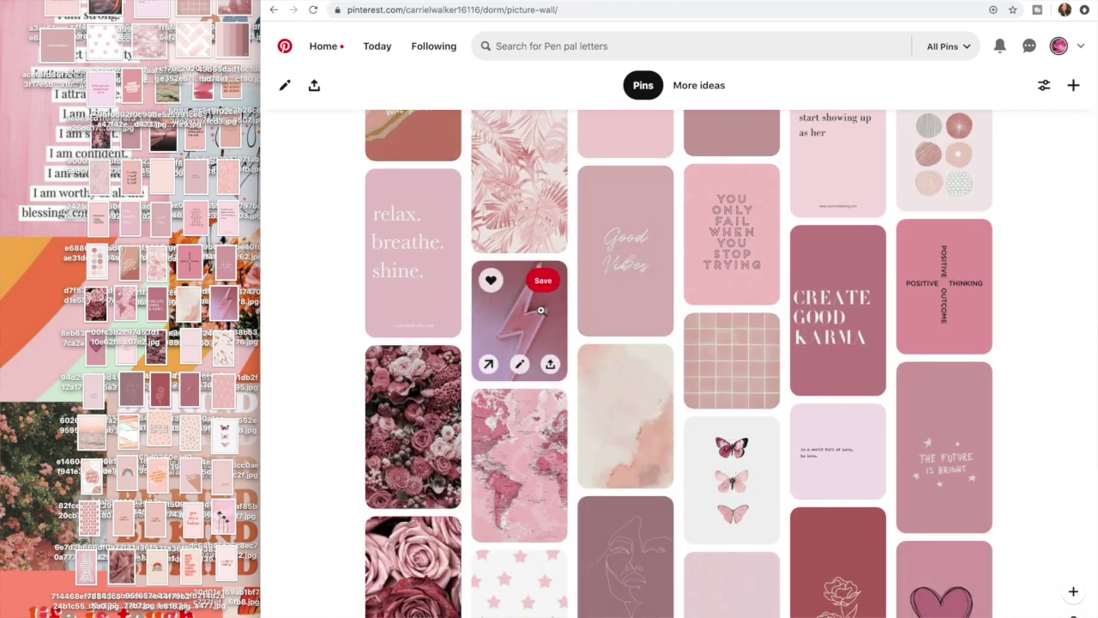
pyautogui.moveTo(540, 310)
pyautogui.mouseDown()
pyautogui.moveTo(28, 331)
pyautogui.moveTo(52, 338)
pyautogui.mouseUp()
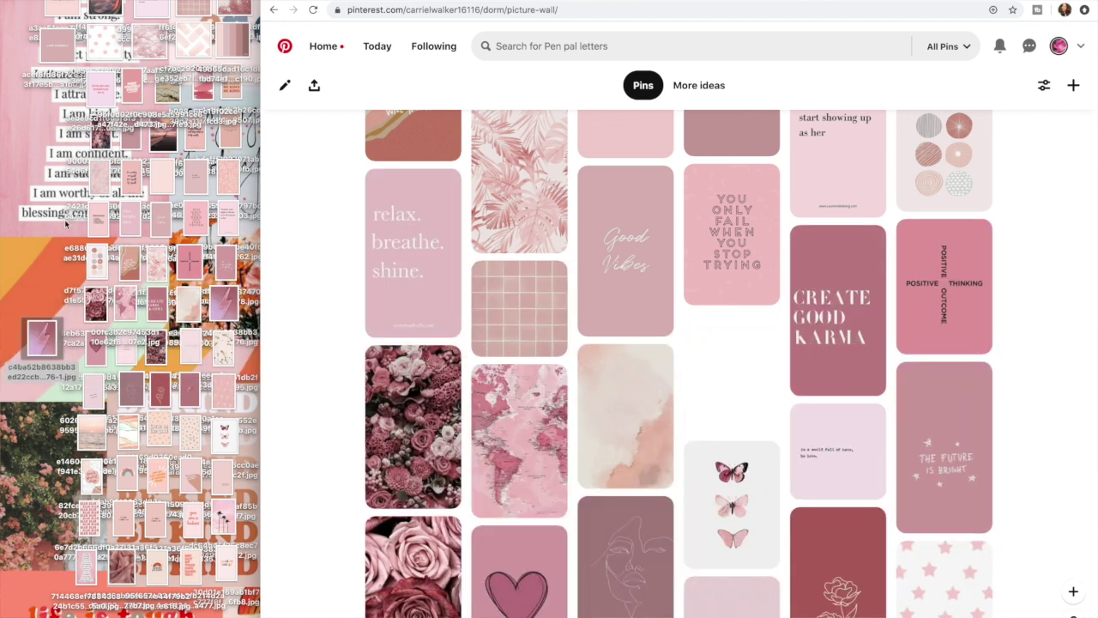
# - Drag the beach-waves image file from the desktop into Wall Prints' blank last page
pyautogui.scroll(-5, 520, 253)
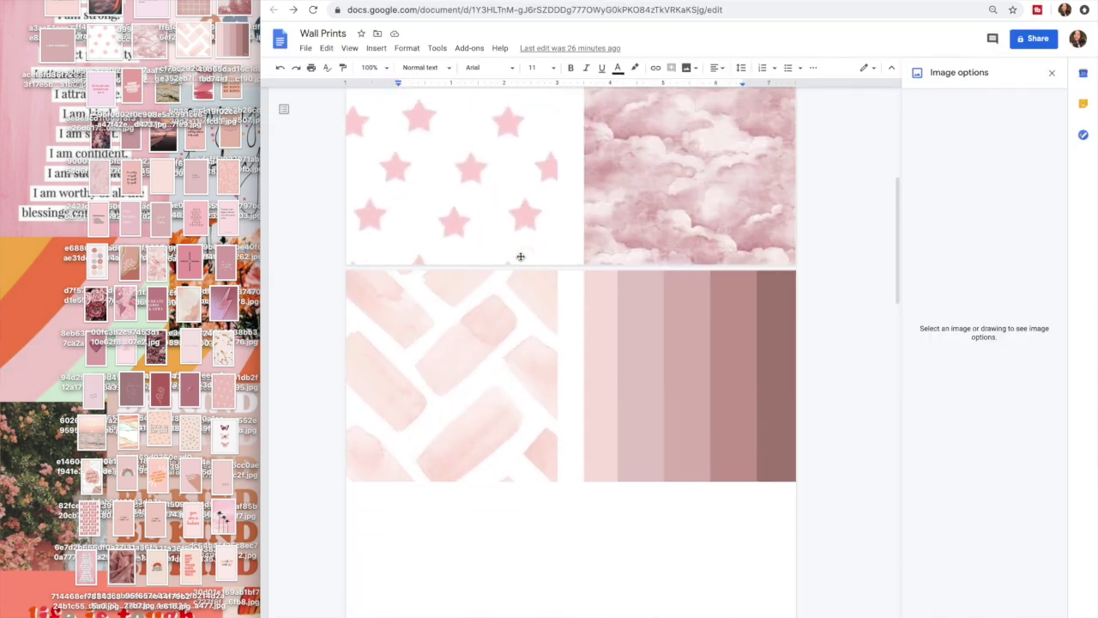
pyautogui.scroll(-5, 520, 253)
pyautogui.scroll(-3, 519, 256)
pyautogui.scroll(-3, 520, 256)
pyautogui.scroll(-4, 520, 255)
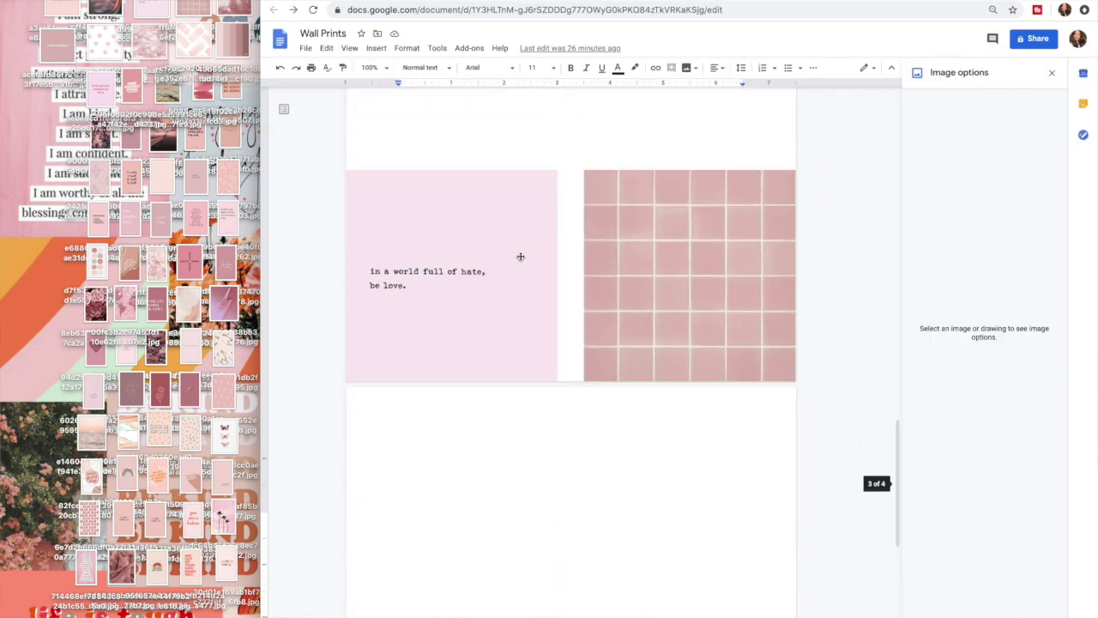
pyautogui.scroll(-4, 520, 256)
pyautogui.scroll(10, 514, 309)
pyautogui.scroll(-3, 506, 361)
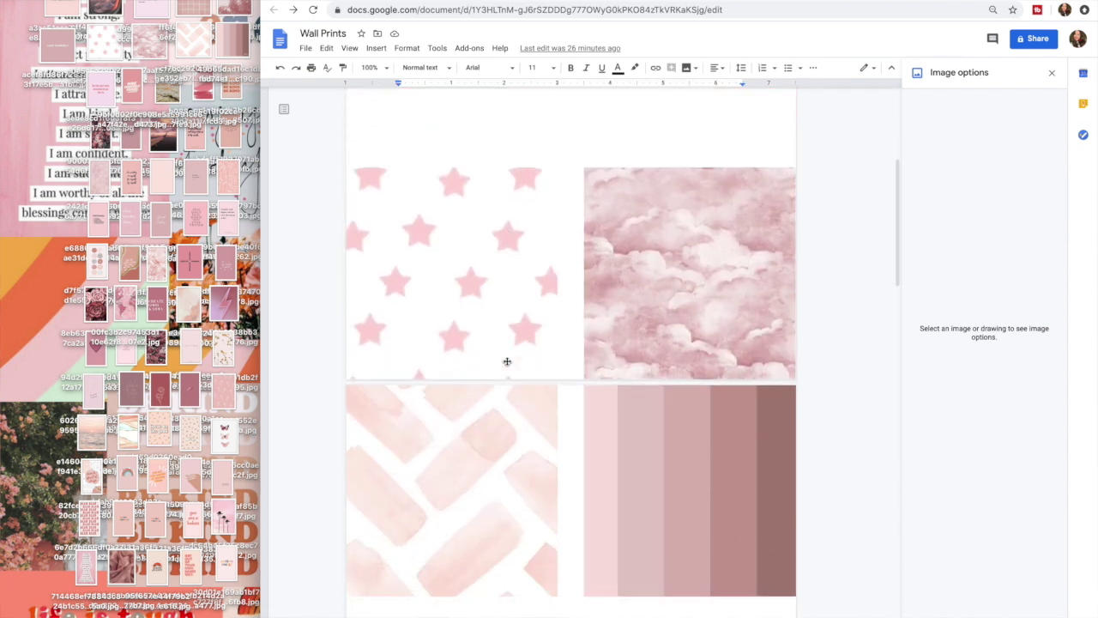
pyautogui.scroll(-3, 507, 361)
pyautogui.scroll(-2, 507, 360)
pyautogui.scroll(-3, 506, 361)
pyautogui.scroll(-10, 506, 360)
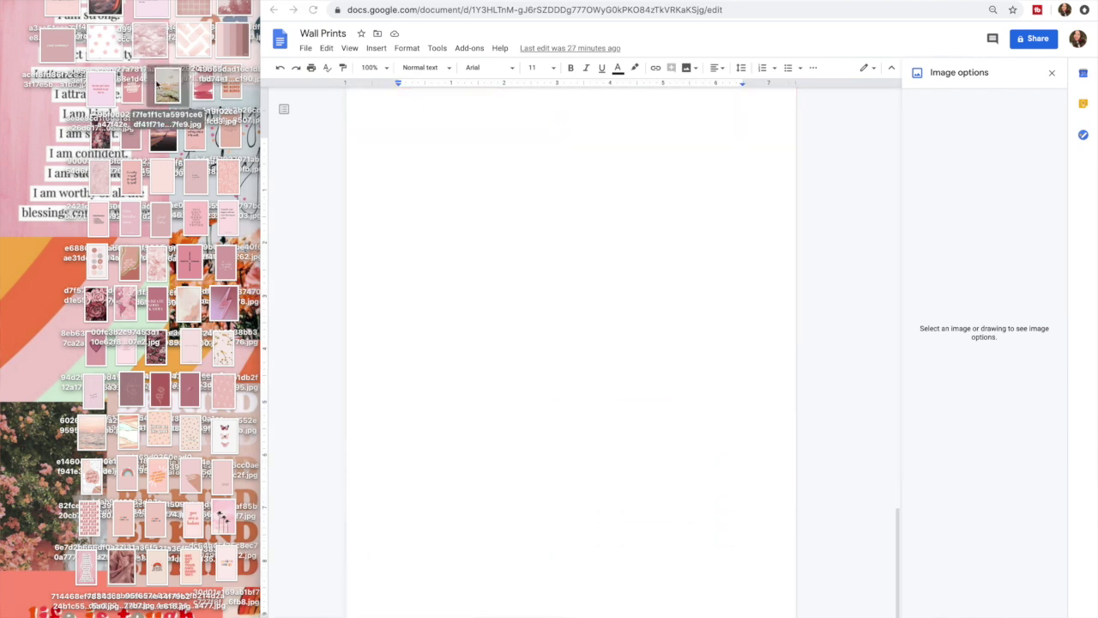
pyautogui.moveTo(174, 94); pyautogui.dragTo(438, 178)
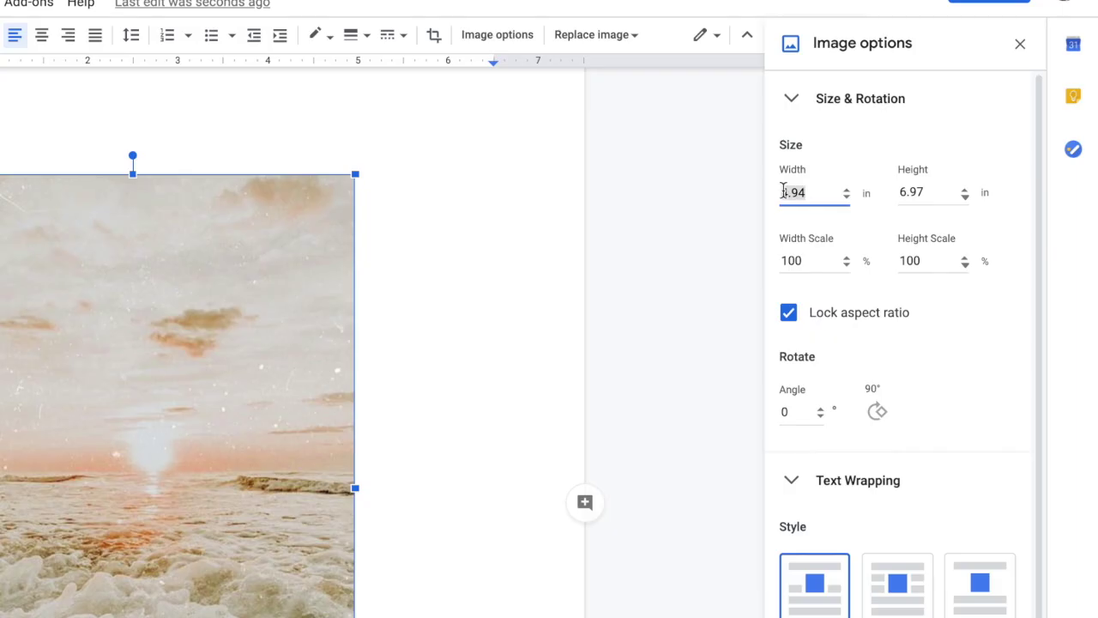
# - Set the beach photo's width to 4 inches in Image options
pyautogui.moveTo(927, 161); pyautogui.dragTo(909, 162)
pyautogui.write('4')
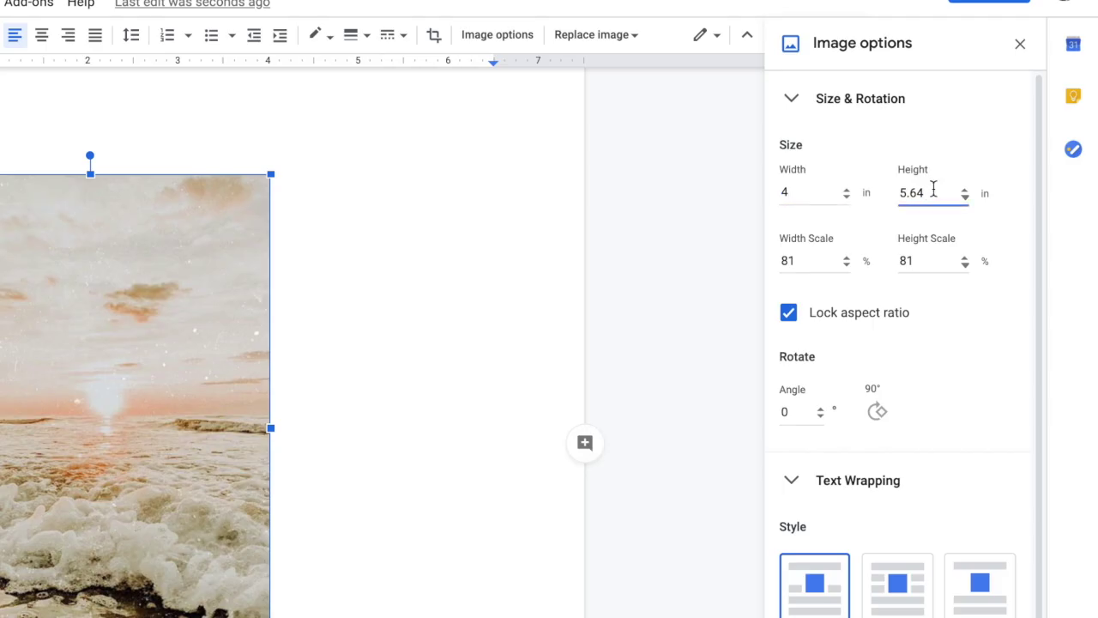
pyautogui.moveTo(1008, 159); pyautogui.dragTo(955, 162)
pyautogui.write('4')
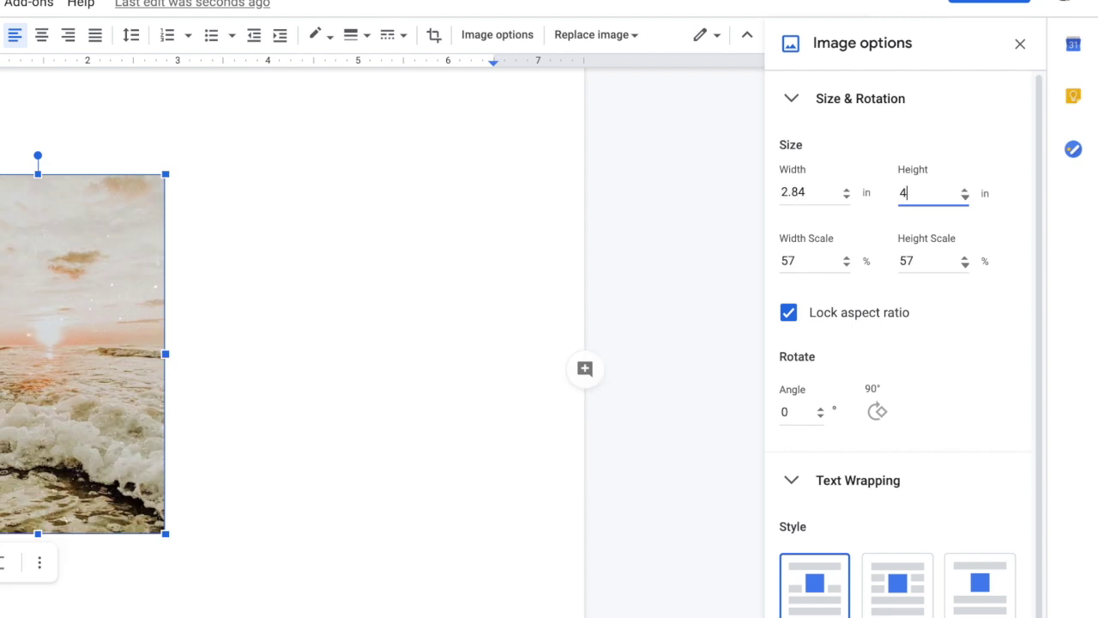
pyautogui.click(801, 191)
pyautogui.moveTo(816, 190); pyautogui.dragTo(779, 192)
pyautogui.write('4')
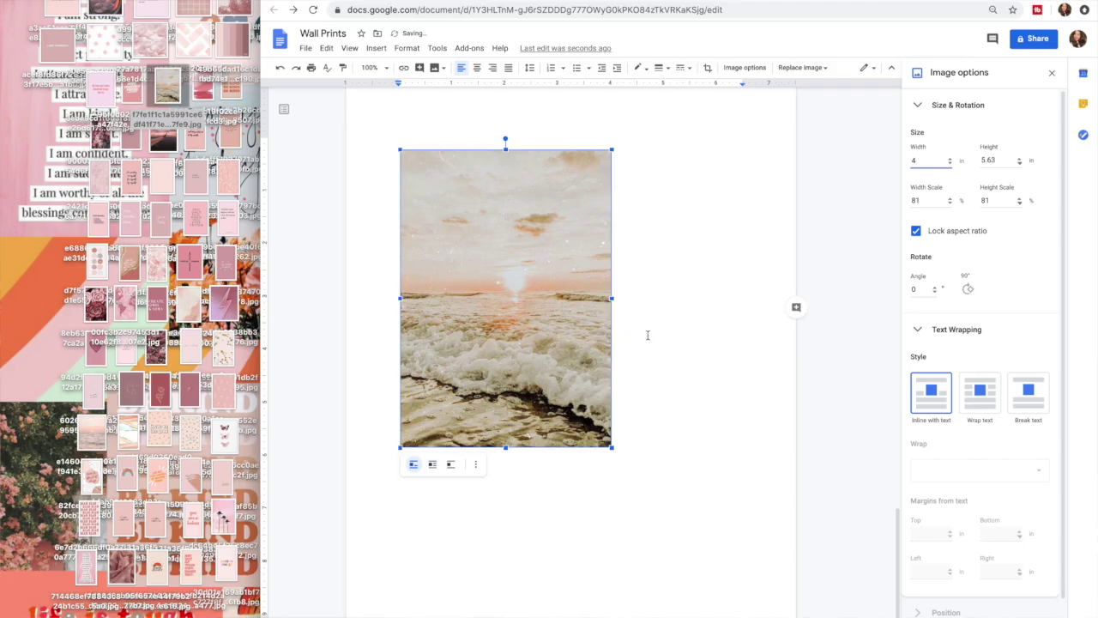
pyautogui.click(636, 335)
# - Crop the beach photo top and bottom until it is exactly 4 inches tall
pyautogui.click(539, 348)
pyautogui.doubleClick(547, 343)
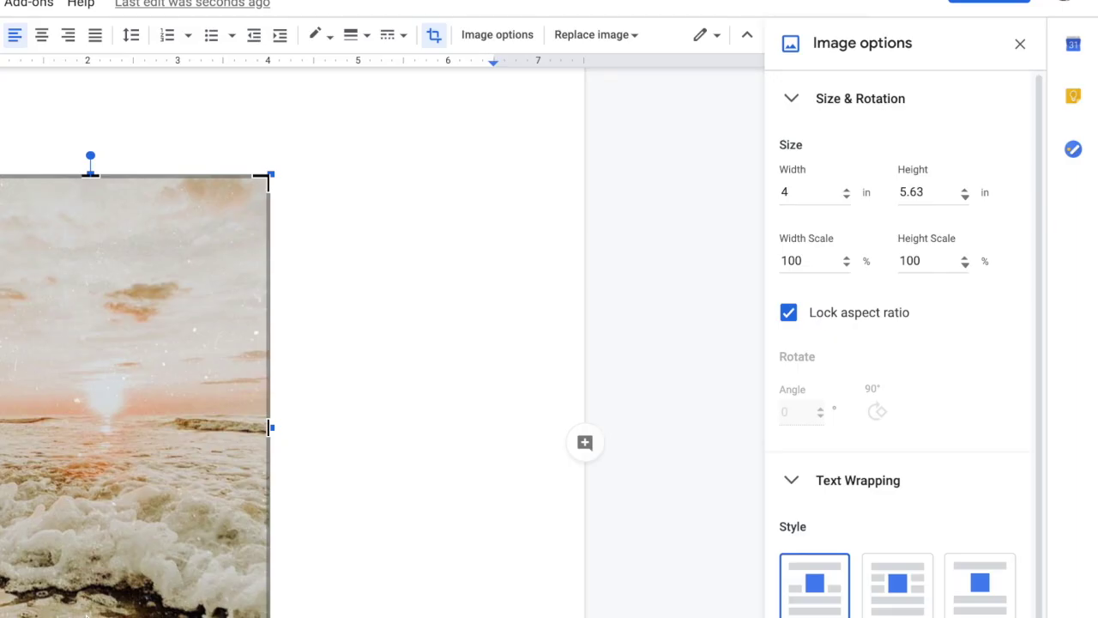
pyautogui.moveTo(532, 466); pyautogui.dragTo(532, 464)
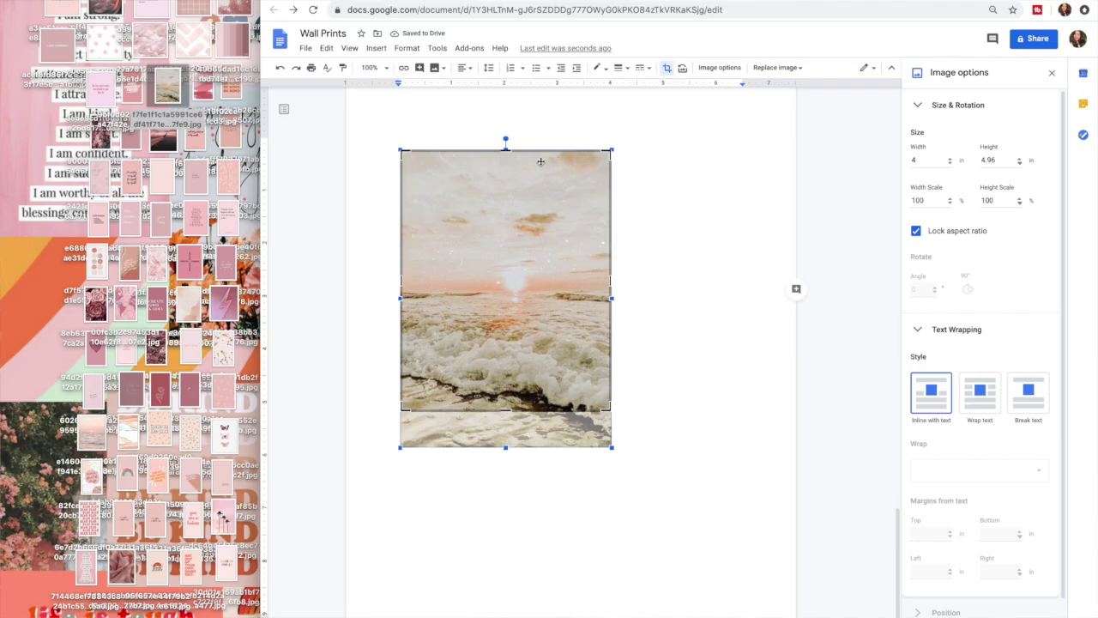
pyautogui.moveTo(506, 150); pyautogui.dragTo(506, 207)
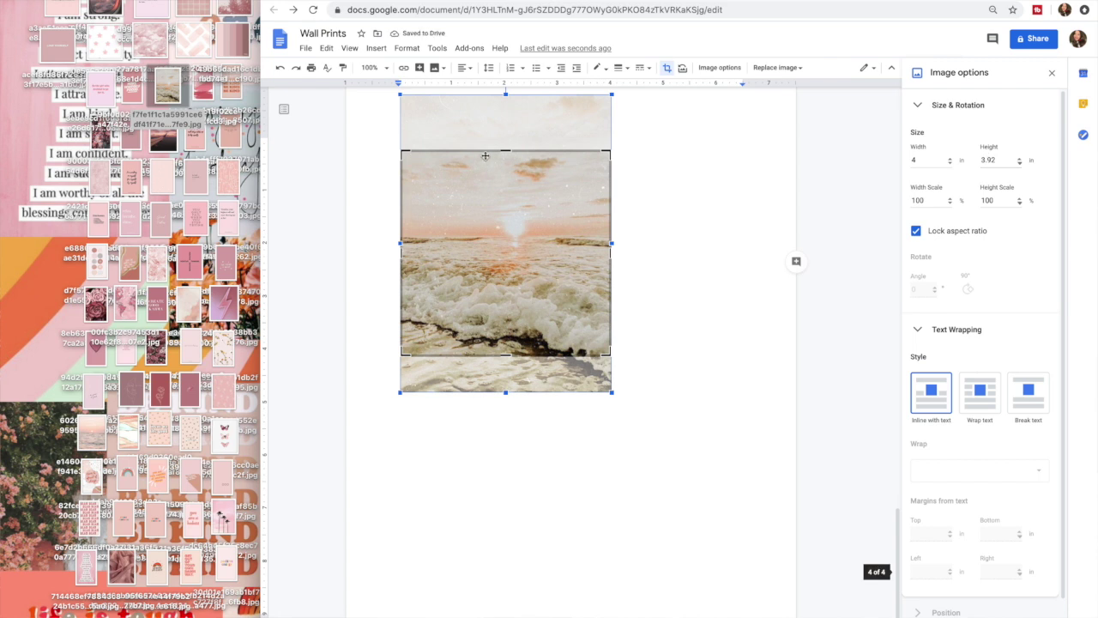
pyautogui.moveTo(507, 151); pyautogui.dragTo(506, 149)
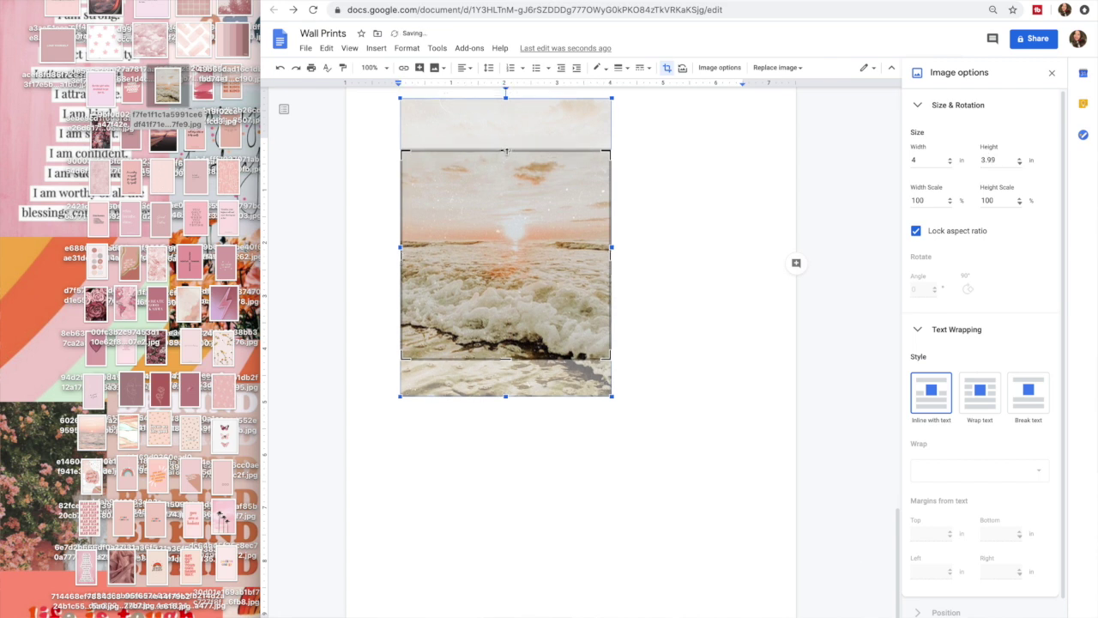
pyautogui.moveTo(506, 152); pyautogui.dragTo(507, 151)
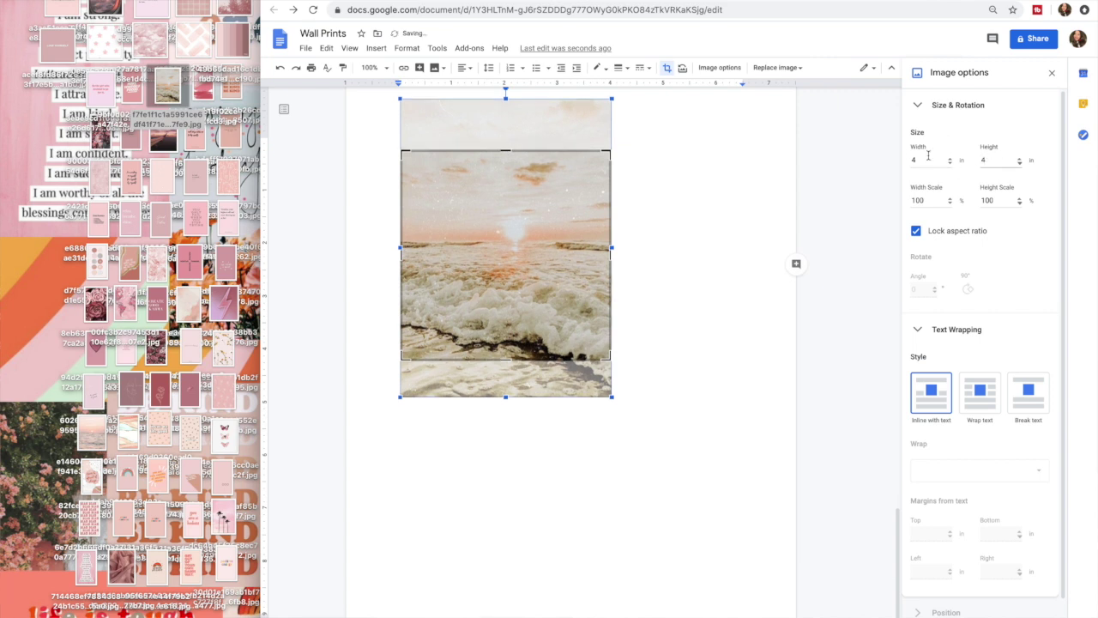
pyautogui.click(717, 222)
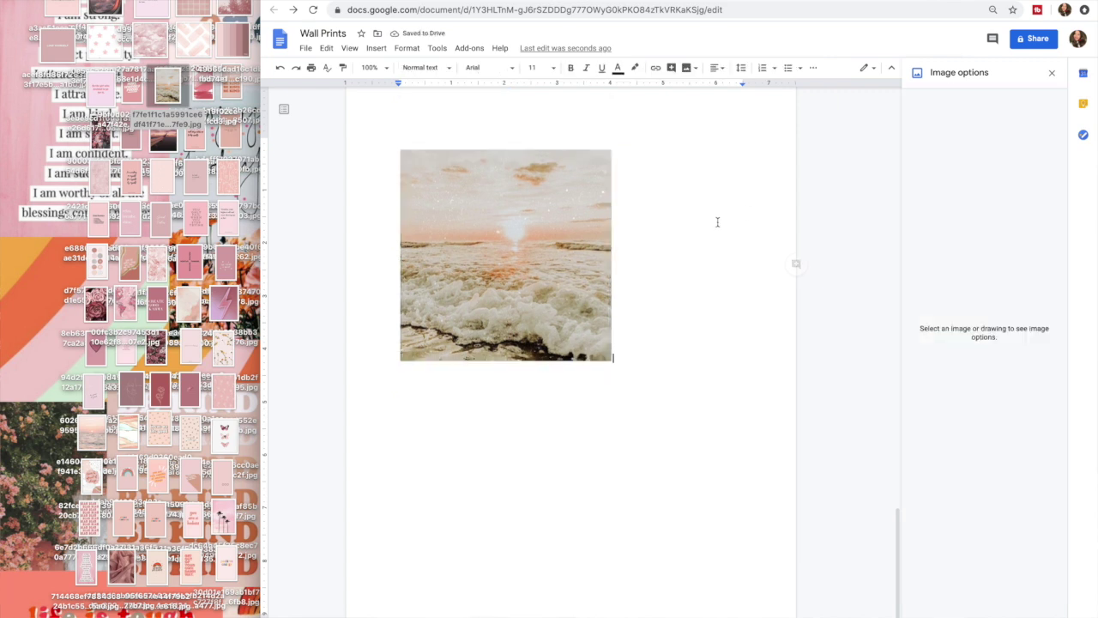
# - Check the layout settings of the already-placed images, including the moon quote image
pyautogui.click(530, 281)
pyautogui.scroll(2, 530, 281)
pyautogui.scroll(1, 529, 281)
pyautogui.scroll(3, 529, 280)
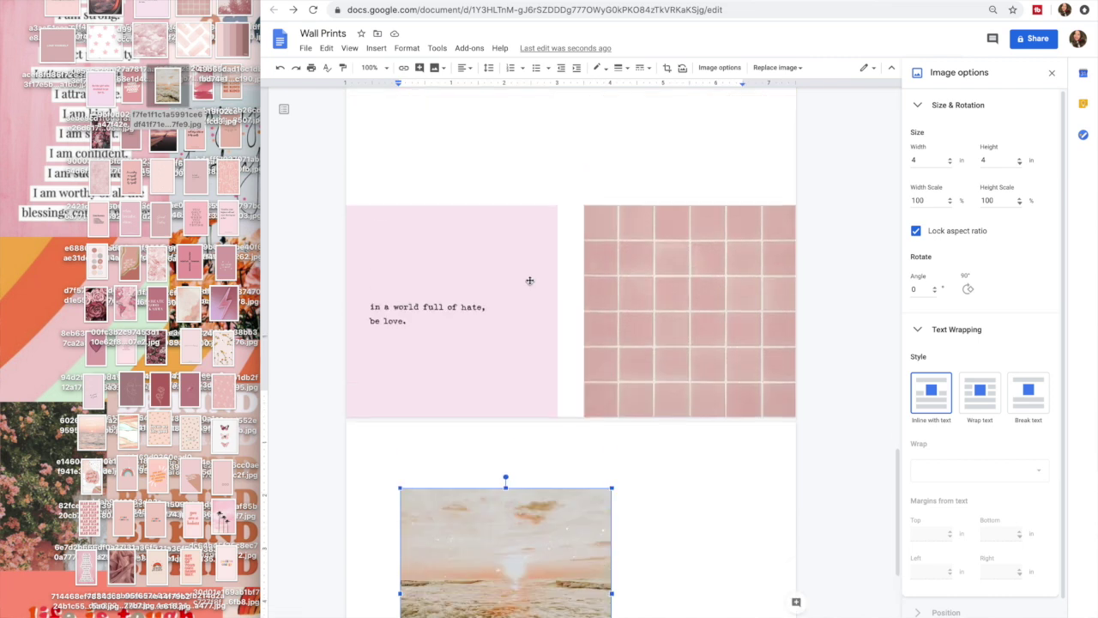
pyautogui.scroll(2, 529, 281)
pyautogui.scroll(1, 530, 280)
pyautogui.click(452, 188)
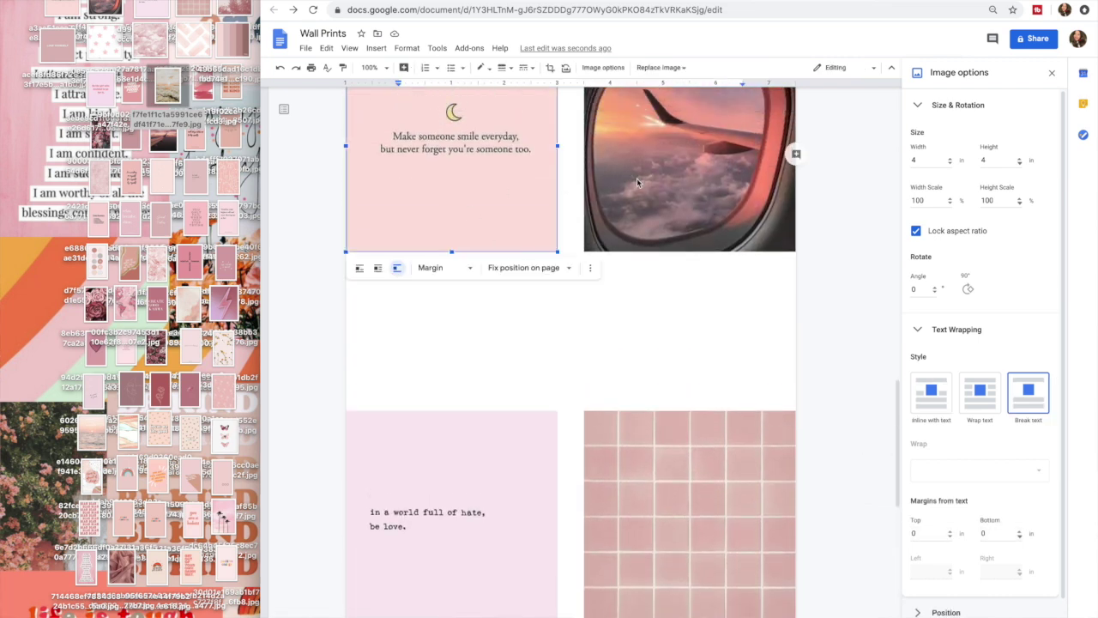
pyautogui.click(637, 182)
pyautogui.click(631, 451)
pyautogui.click(456, 464)
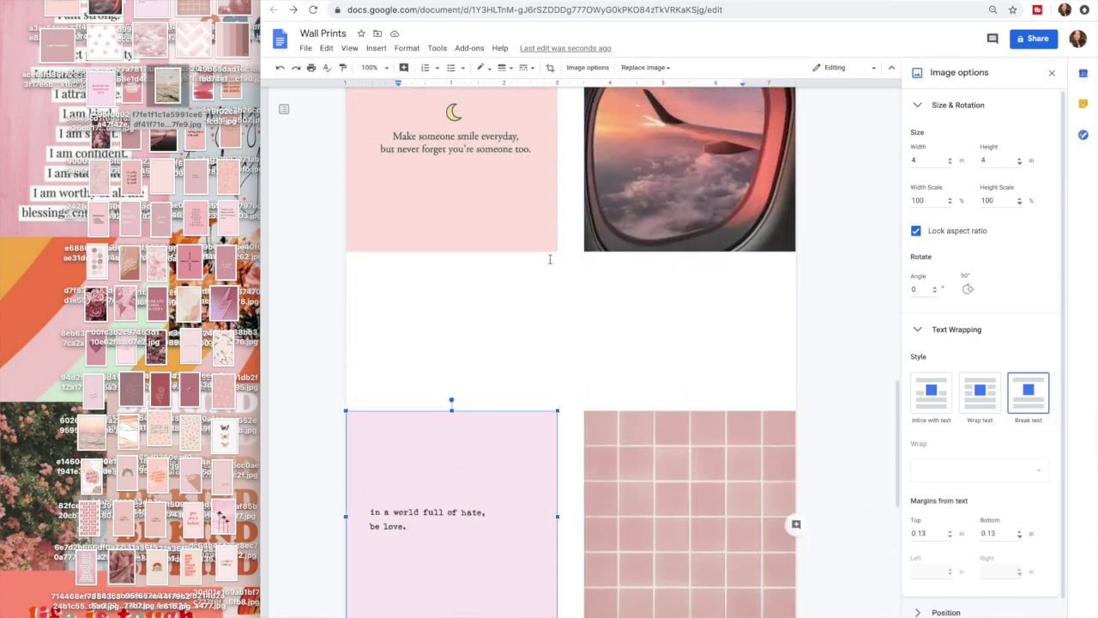
pyautogui.scroll(-2, 550, 259)
pyautogui.scroll(-4, 550, 260)
# - Set the beach photo to Break text and drag it toward the top-left
pyautogui.click(537, 372)
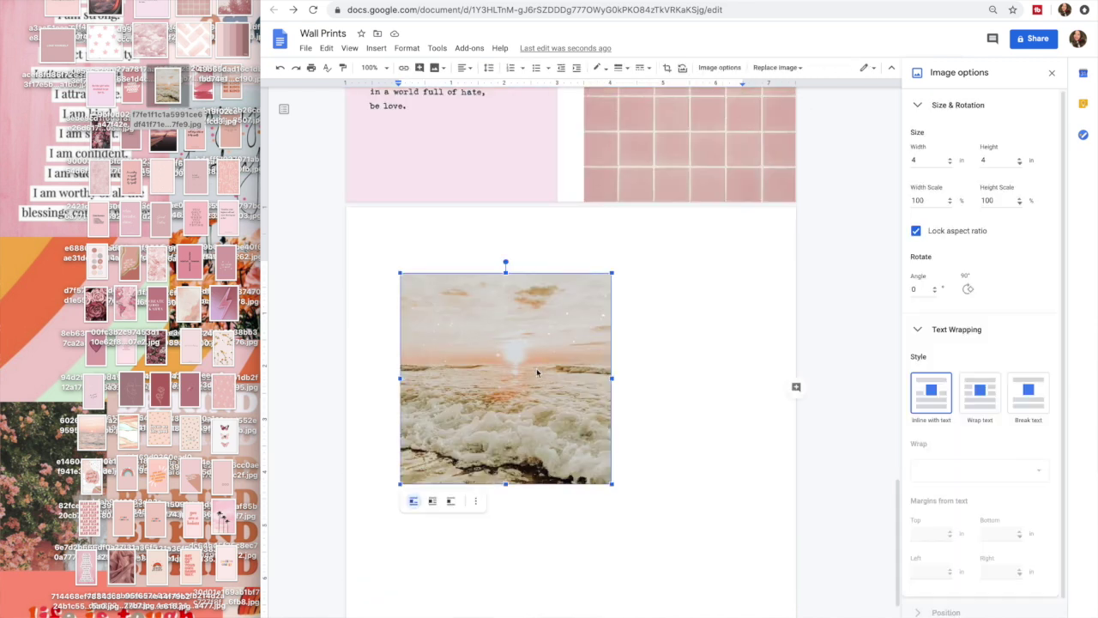
pyautogui.scroll(-1, 537, 371)
pyautogui.click(1028, 393)
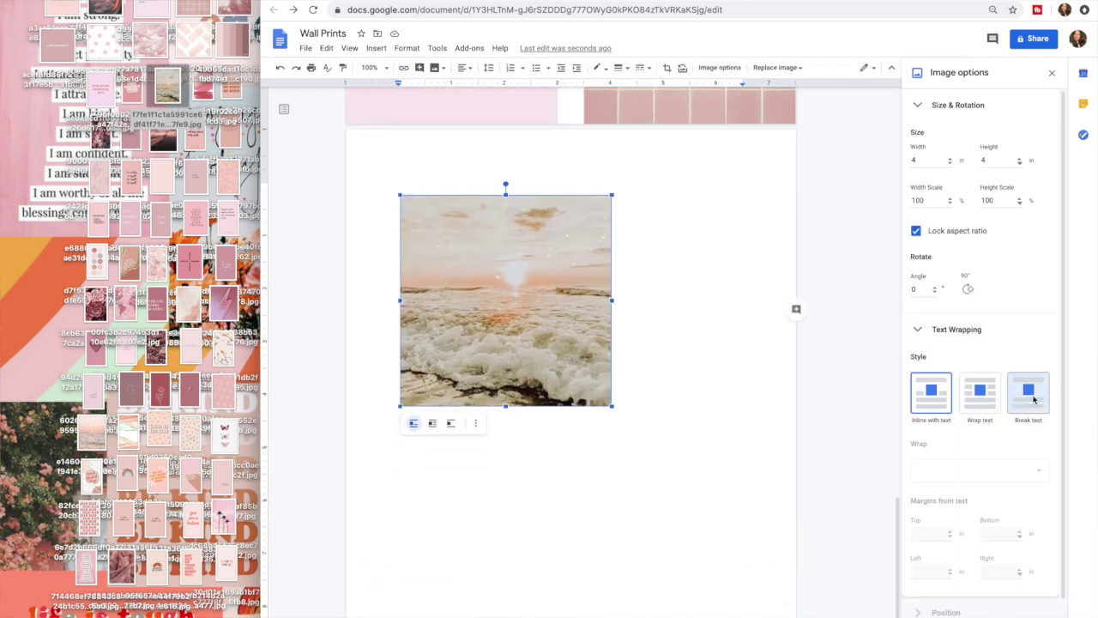
pyautogui.moveTo(605, 359)
pyautogui.mouseDown()
pyautogui.moveTo(686, 379)
pyautogui.moveTo(700, 429)
pyautogui.mouseUp()
pyautogui.moveTo(602, 386)
pyautogui.mouseDown()
pyautogui.moveTo(553, 305)
pyautogui.moveTo(506, 341)
pyautogui.mouseUp()
# - Fix the sea photo's position on the page at X 0 and Y 0
pyautogui.scroll(-1, 729, 386)
pyautogui.scroll(-1, 962, 437)
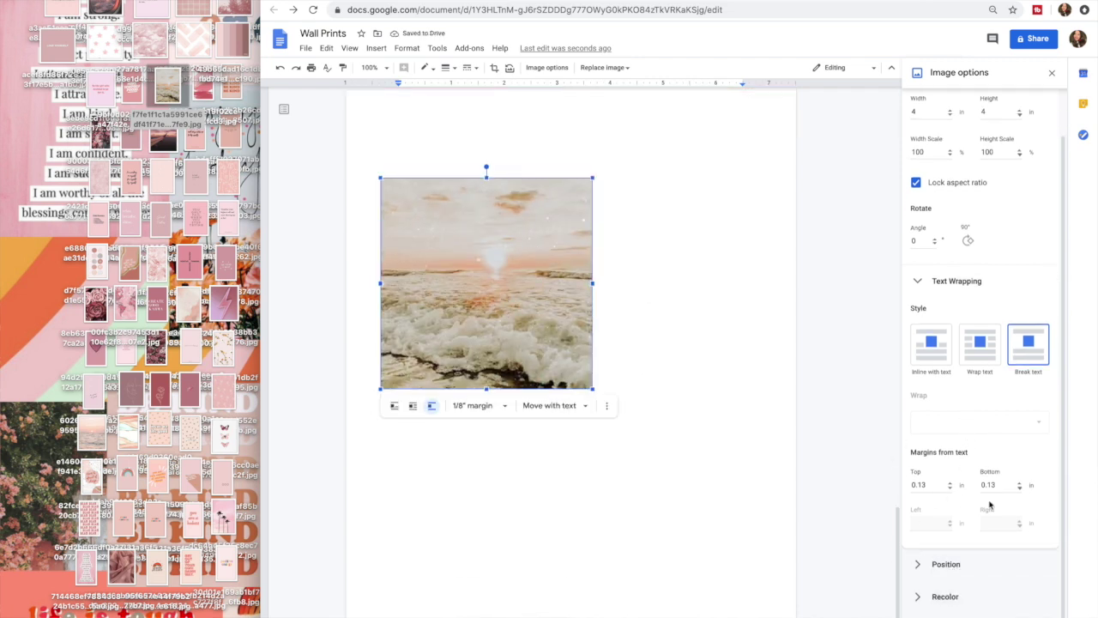
pyautogui.click(945, 563)
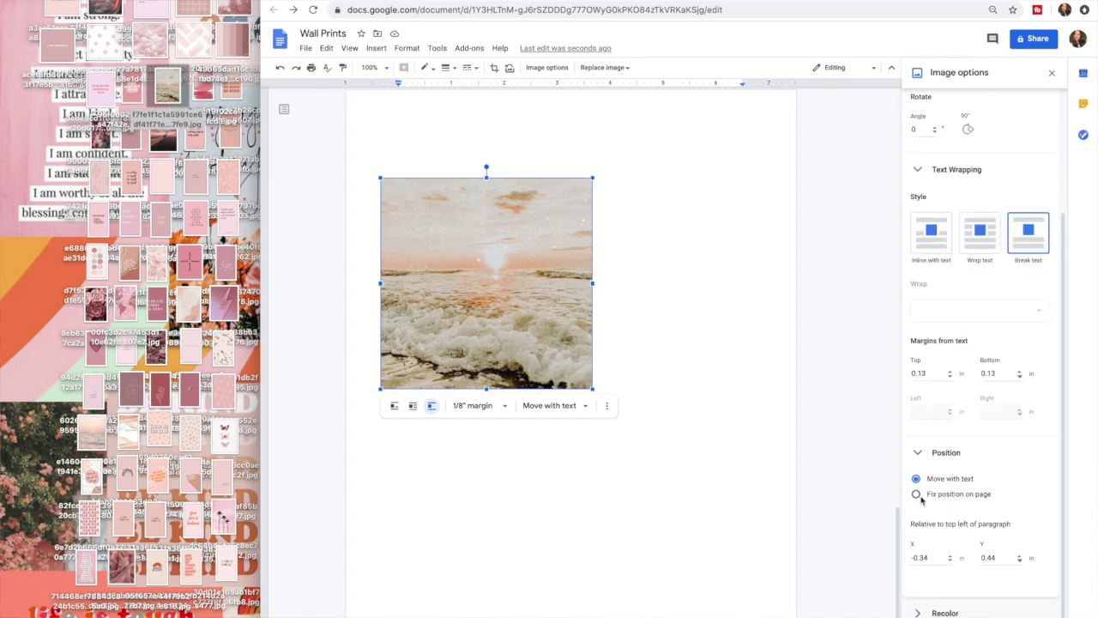
pyautogui.click(916, 495)
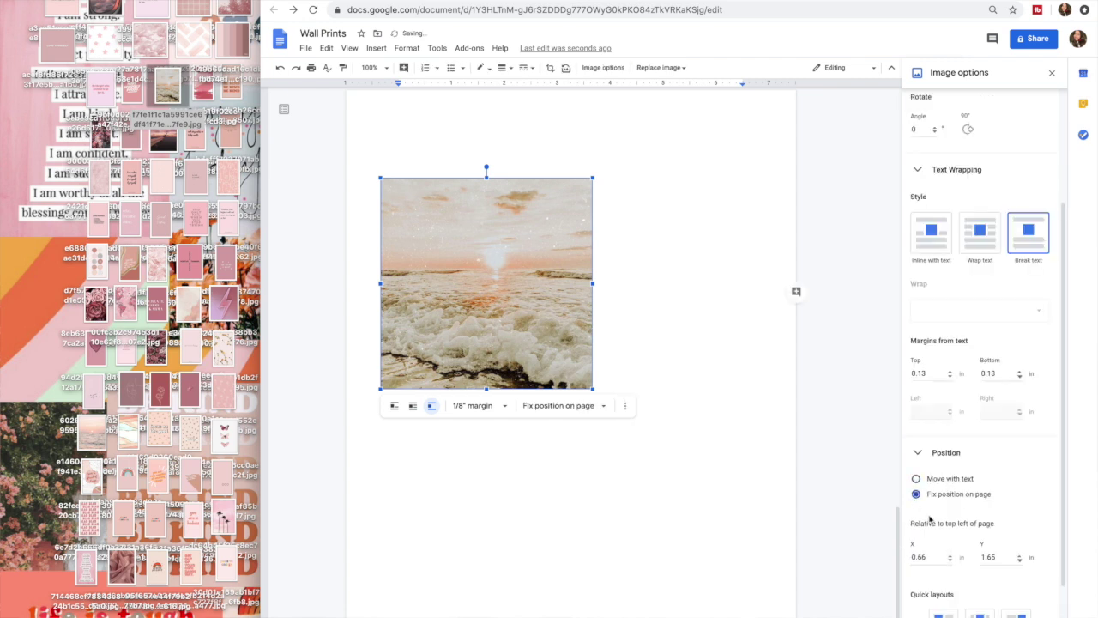
pyautogui.scroll(-2, 930, 518)
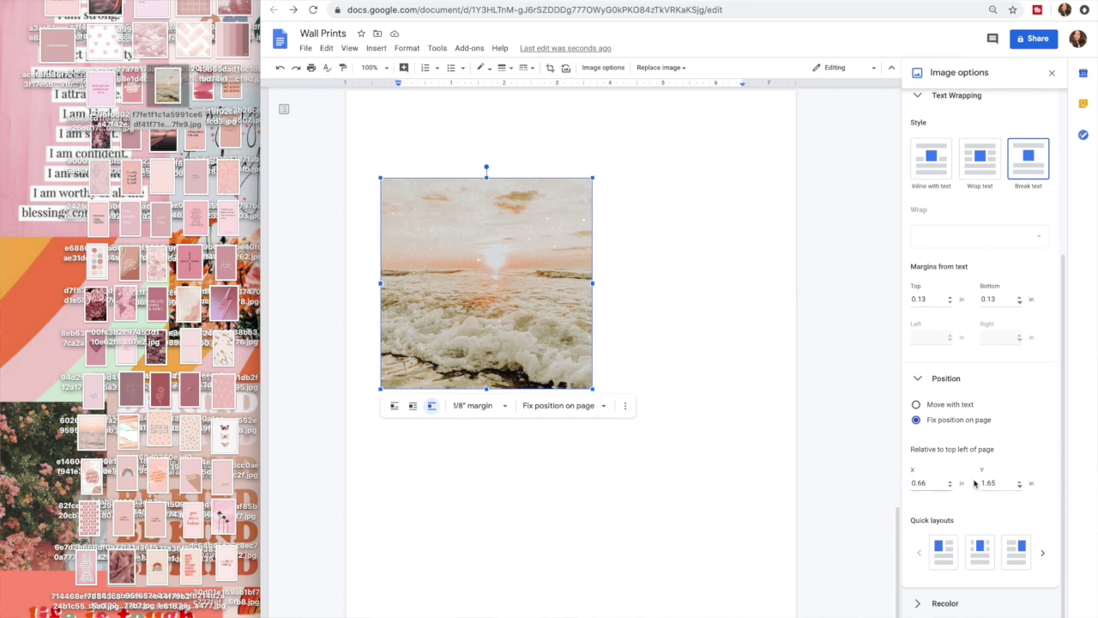
pyautogui.moveTo(935, 483); pyautogui.dragTo(898, 486)
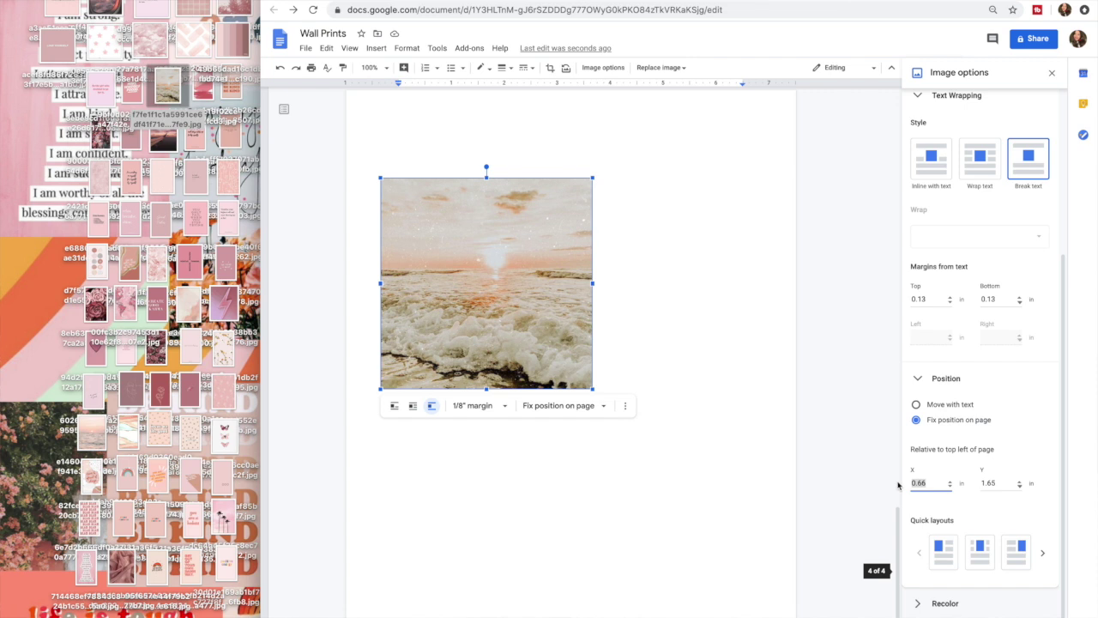
pyautogui.write('0')
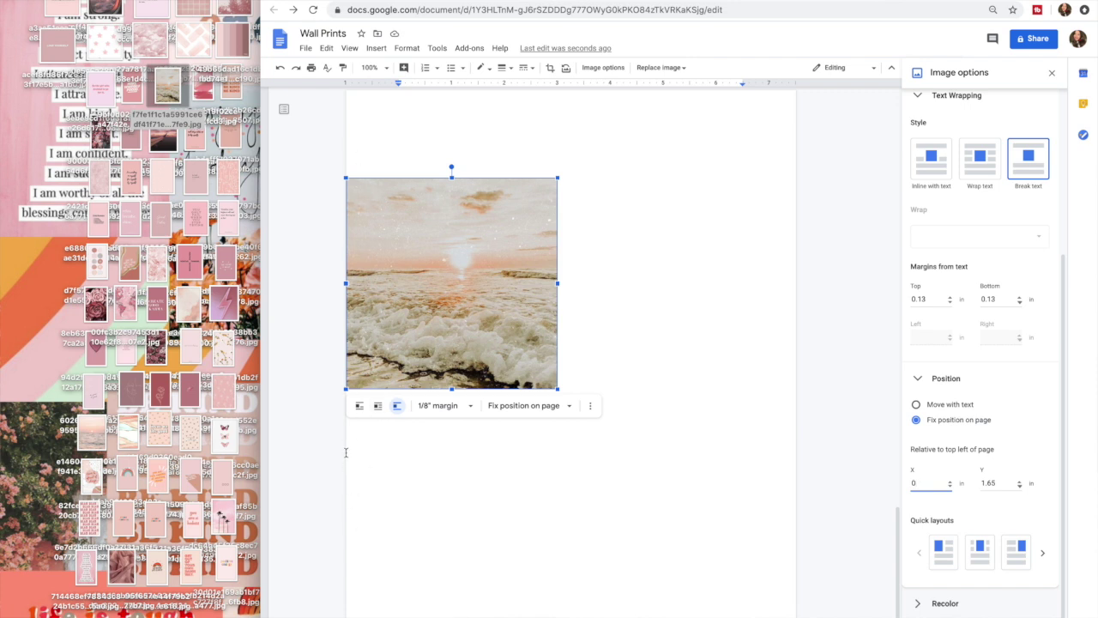
pyautogui.doubleClick(999, 483)
pyautogui.write('0')
pyautogui.press('Return')
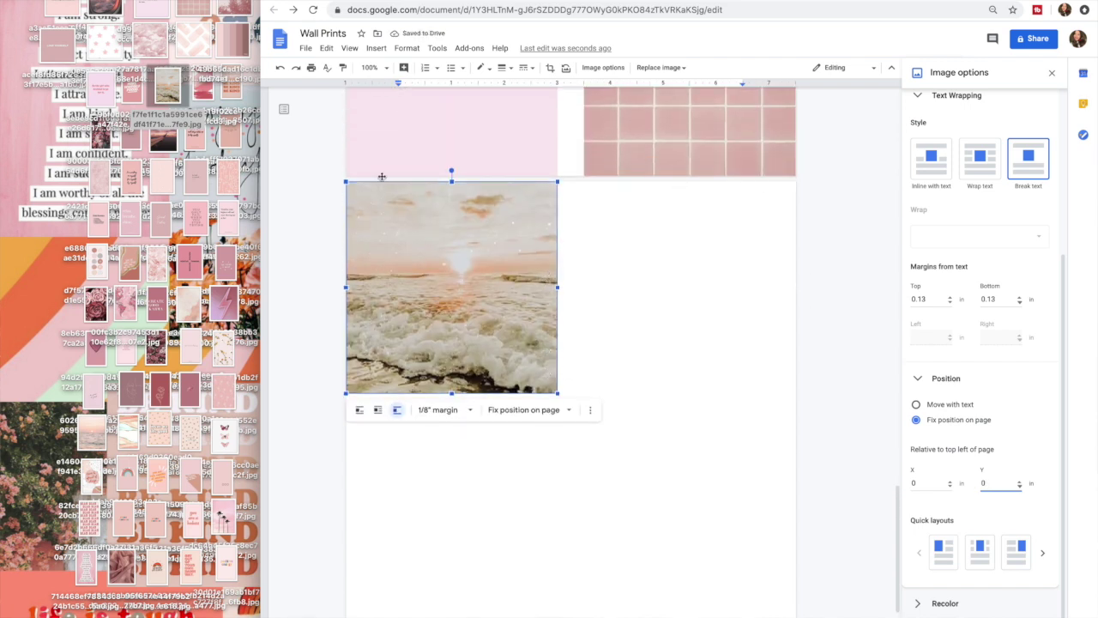
pyautogui.click(554, 374)
# - Drag the pink brush-stroke image file from Finder into the doc below the sea photo
pyautogui.scroll(-1, 552, 264)
pyautogui.scroll(3, 555, 302)
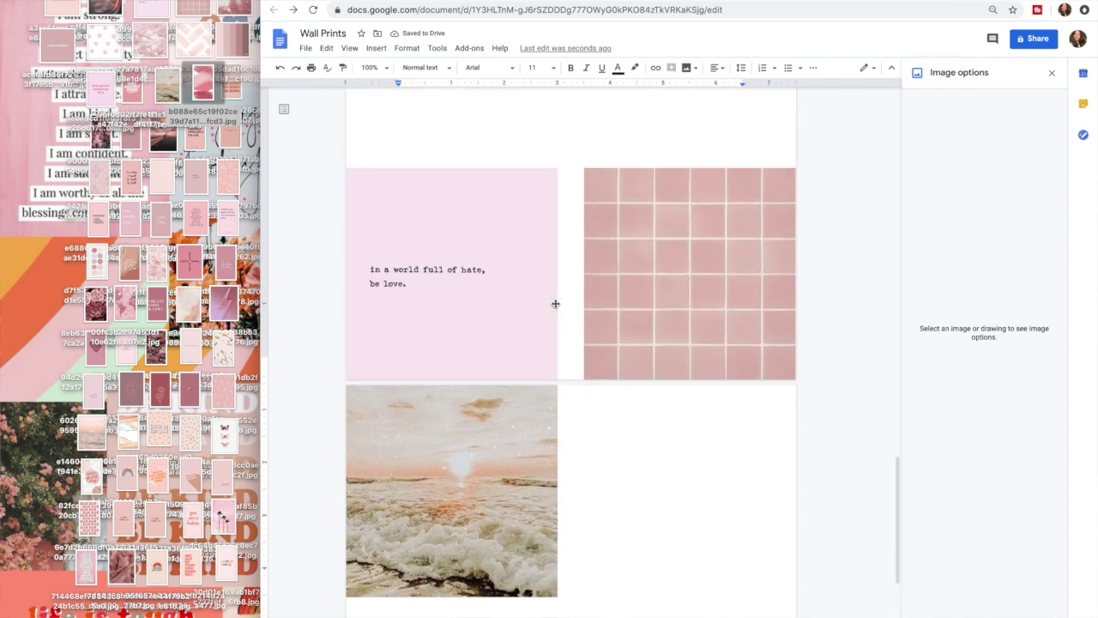
pyautogui.scroll(1, 555, 304)
pyautogui.scroll(-2, 555, 303)
pyautogui.scroll(-2, 555, 304)
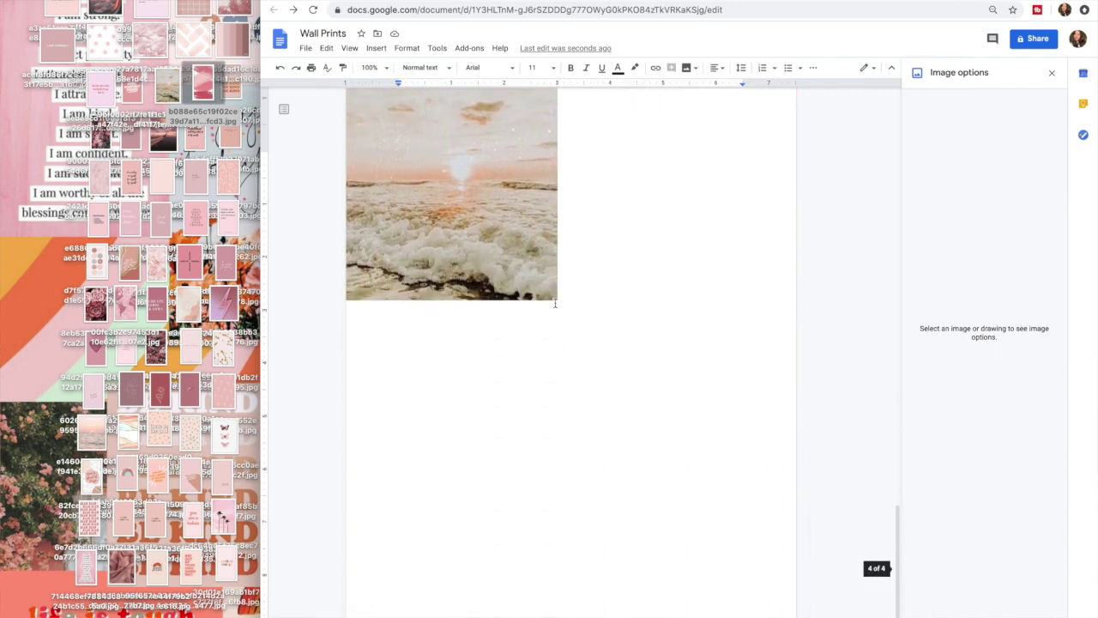
pyautogui.scroll(-1, 555, 304)
pyautogui.moveTo(193, 90); pyautogui.dragTo(431, 319)
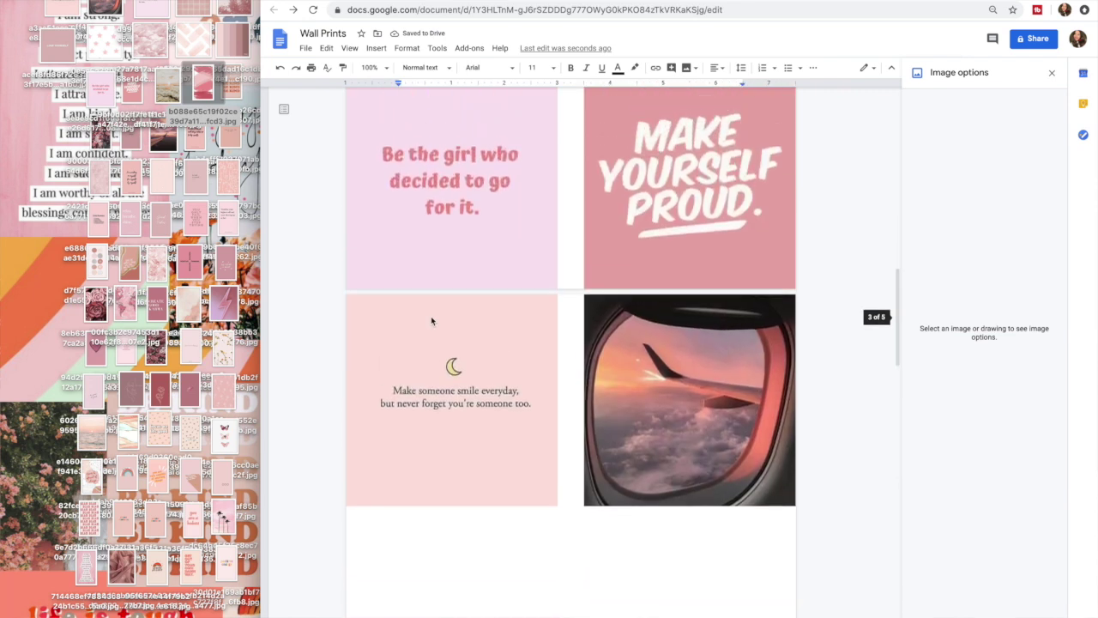
pyautogui.scroll(-5, 431, 320)
pyautogui.scroll(-5, 431, 319)
pyautogui.scroll(-3, 431, 319)
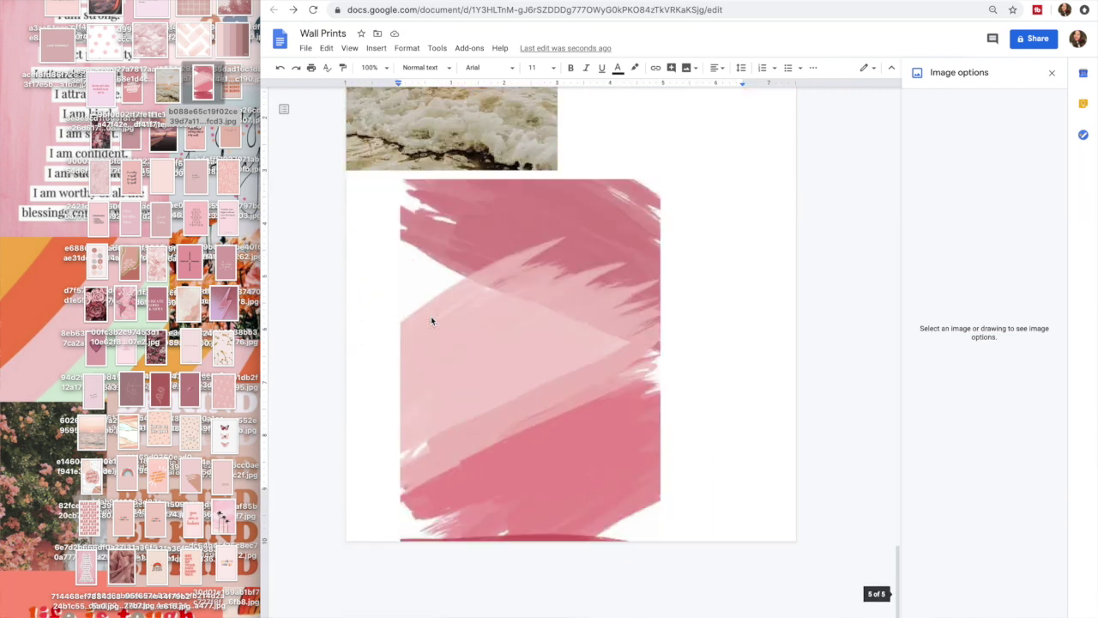
pyautogui.scroll(2, 431, 316)
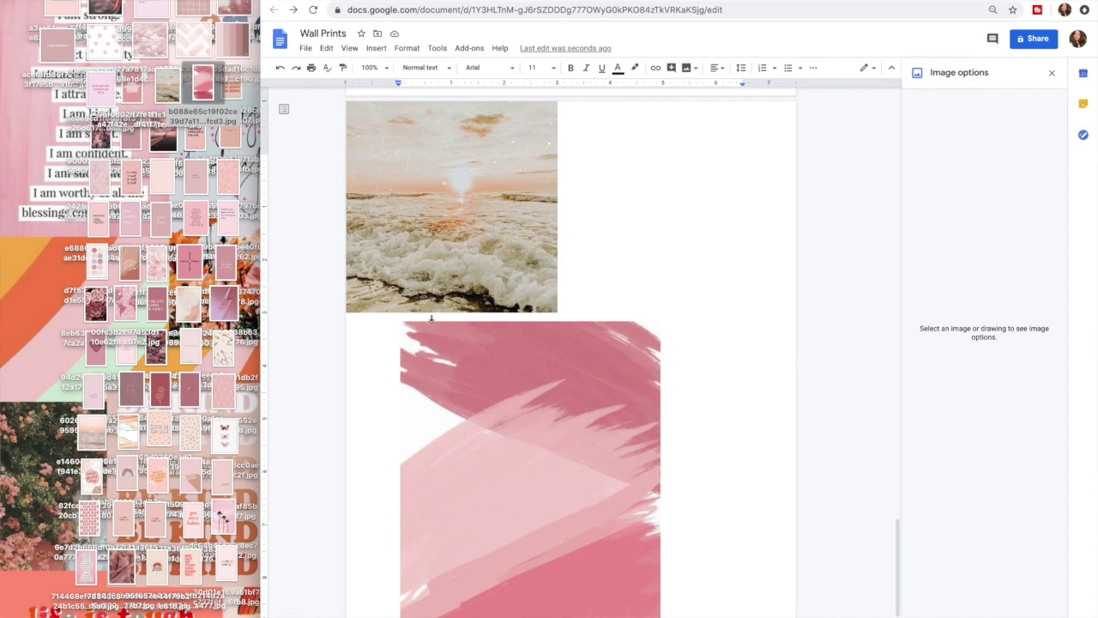
# - Resize the pink brush image to 4 × 4 inches
pyautogui.click(500, 424)
pyautogui.scroll(-2, 849, 168)
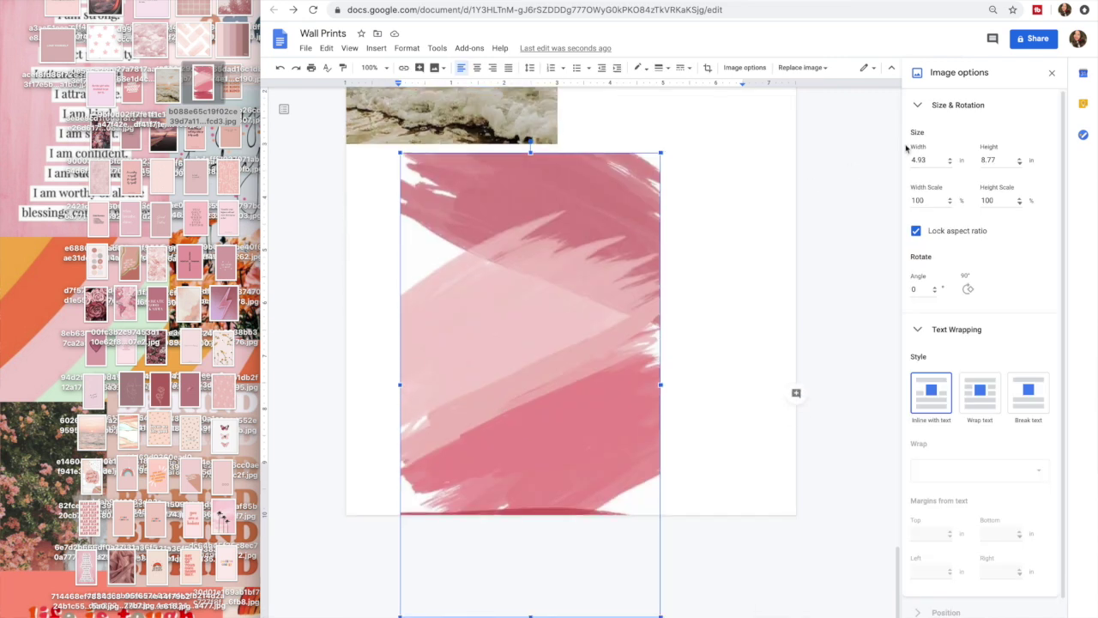
pyautogui.moveTo(929, 162); pyautogui.dragTo(907, 163)
pyautogui.write('4')
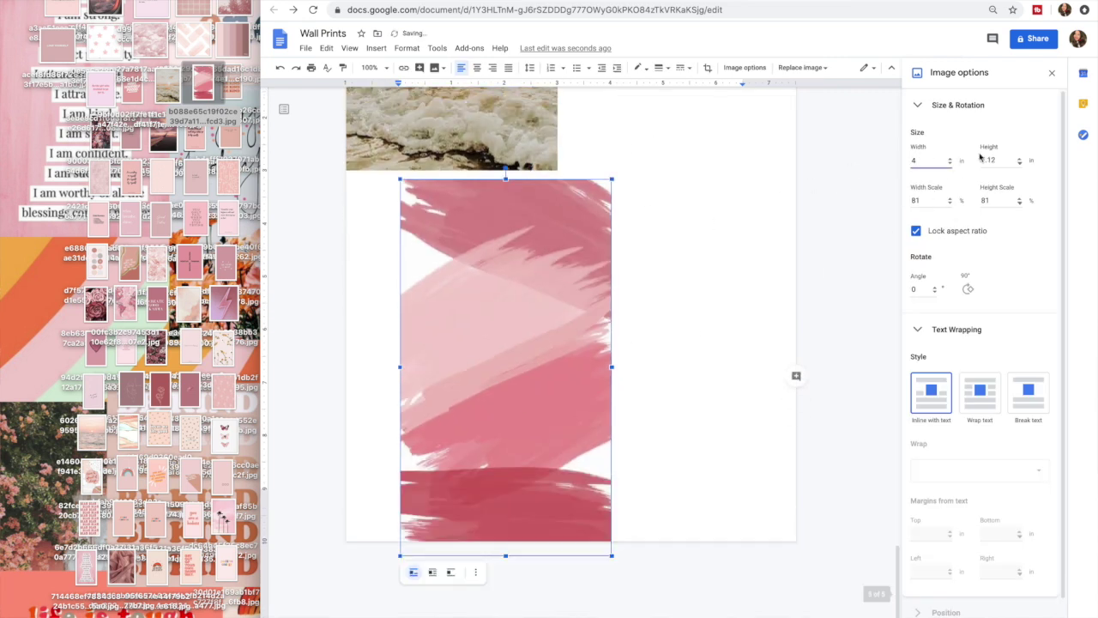
pyautogui.press('Tab')
pyautogui.write('4')
pyautogui.press('Return')
pyautogui.click(551, 311)
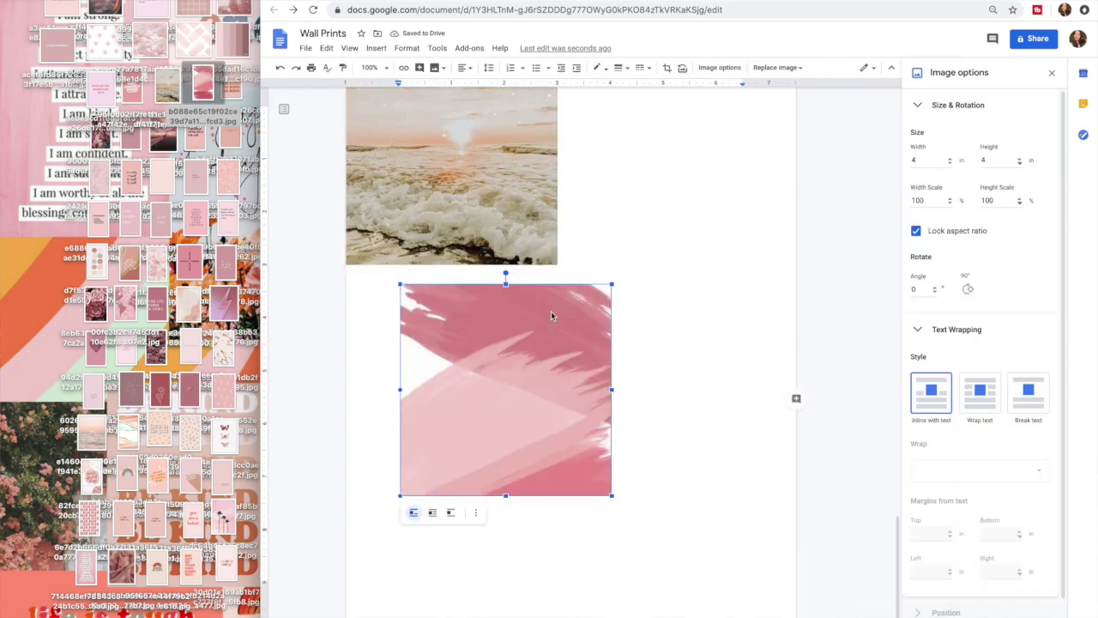
# - Set the pink image to Break text, fixed on the page at X 0, and uncover the sea photo
pyautogui.scroll(10, 551, 311)
pyautogui.scroll(5, 551, 311)
pyautogui.scroll(-3, 551, 311)
pyautogui.scroll(-5, 551, 311)
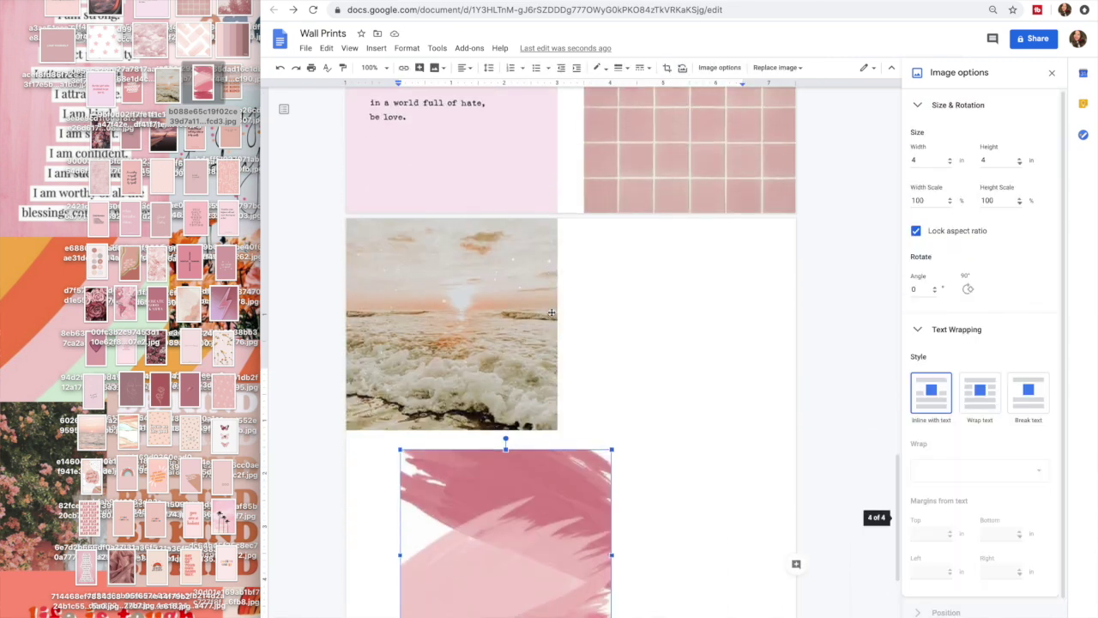
pyautogui.scroll(-2, 551, 311)
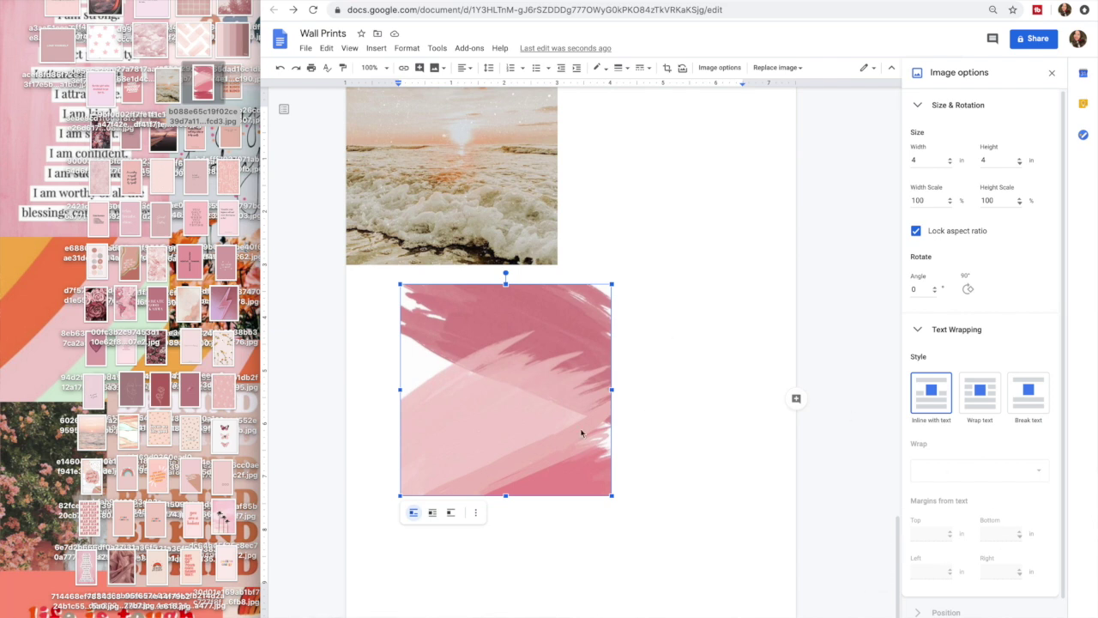
pyautogui.click(1028, 393)
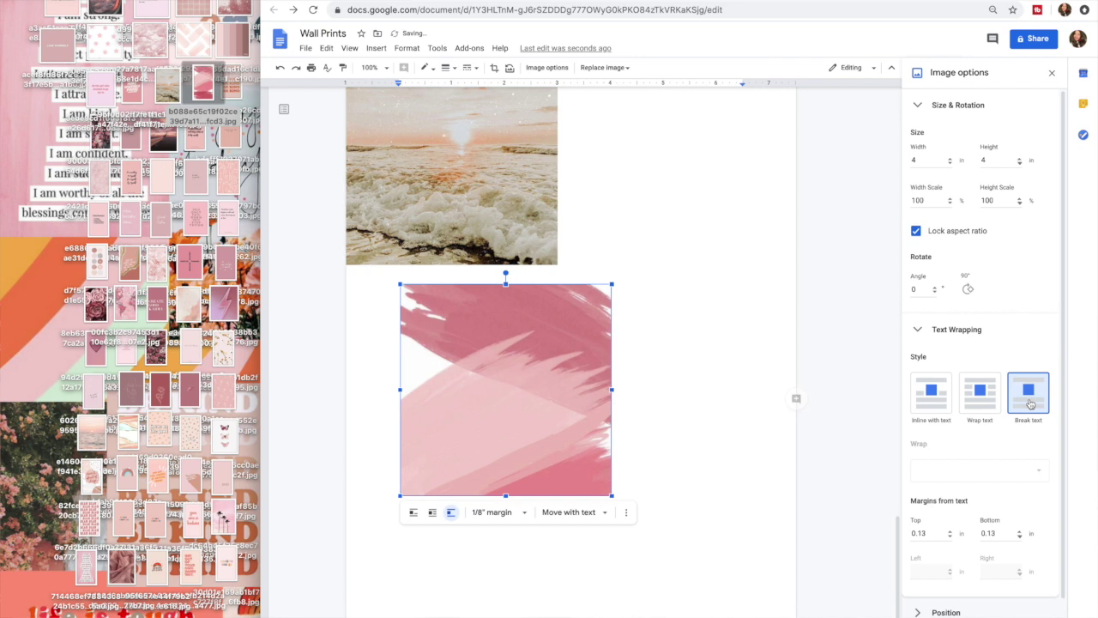
pyautogui.scroll(-1, 910, 483)
pyautogui.click(915, 564)
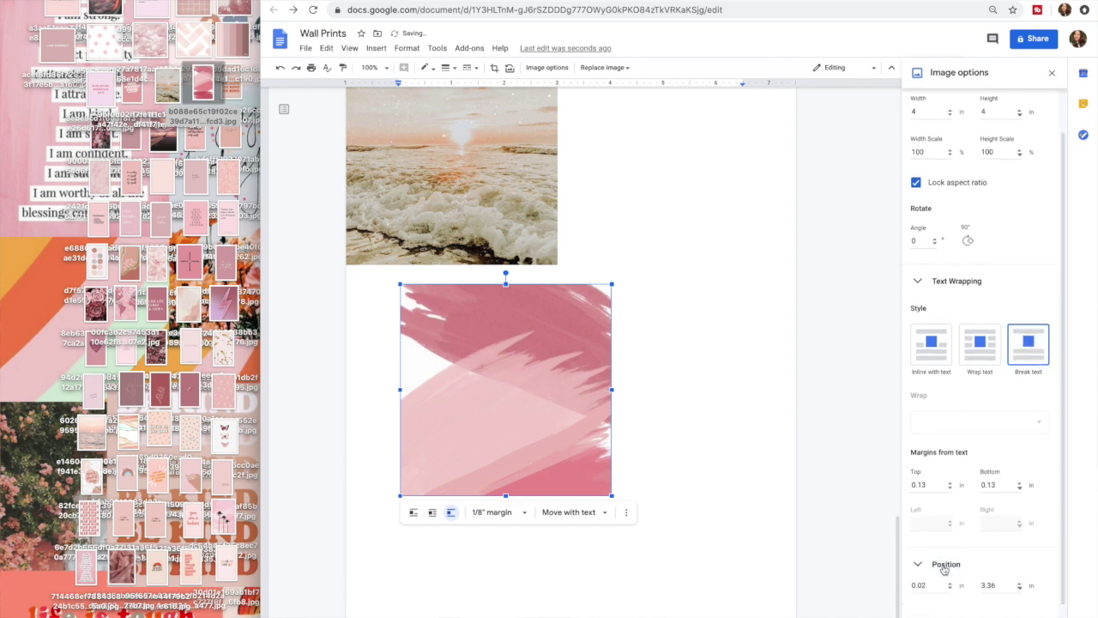
pyautogui.click(916, 479)
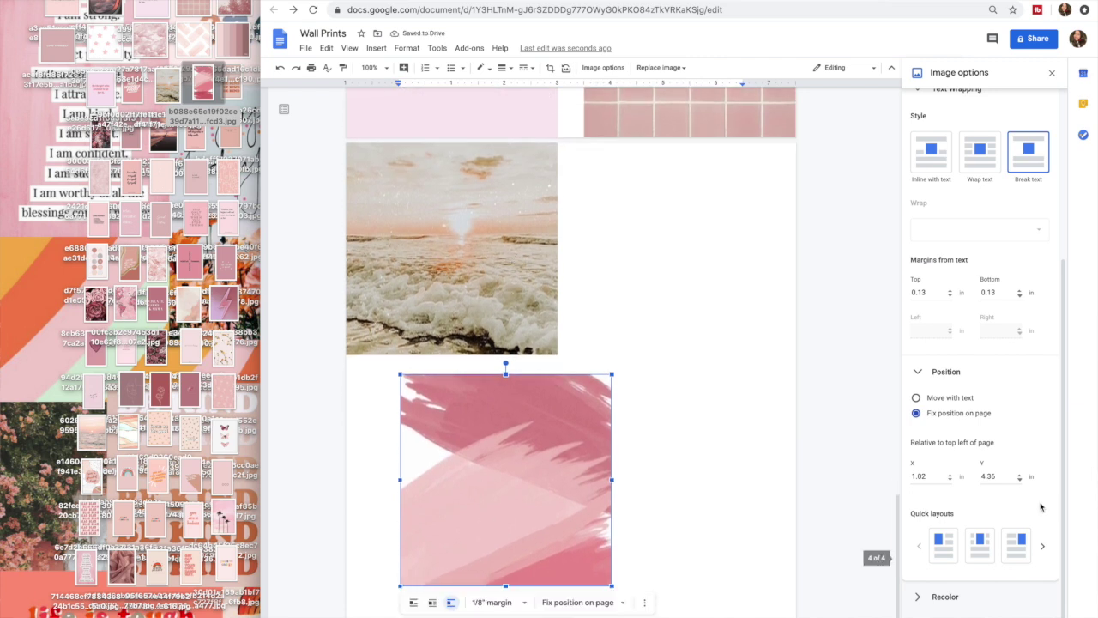
pyautogui.moveTo(941, 478); pyautogui.dragTo(897, 480)
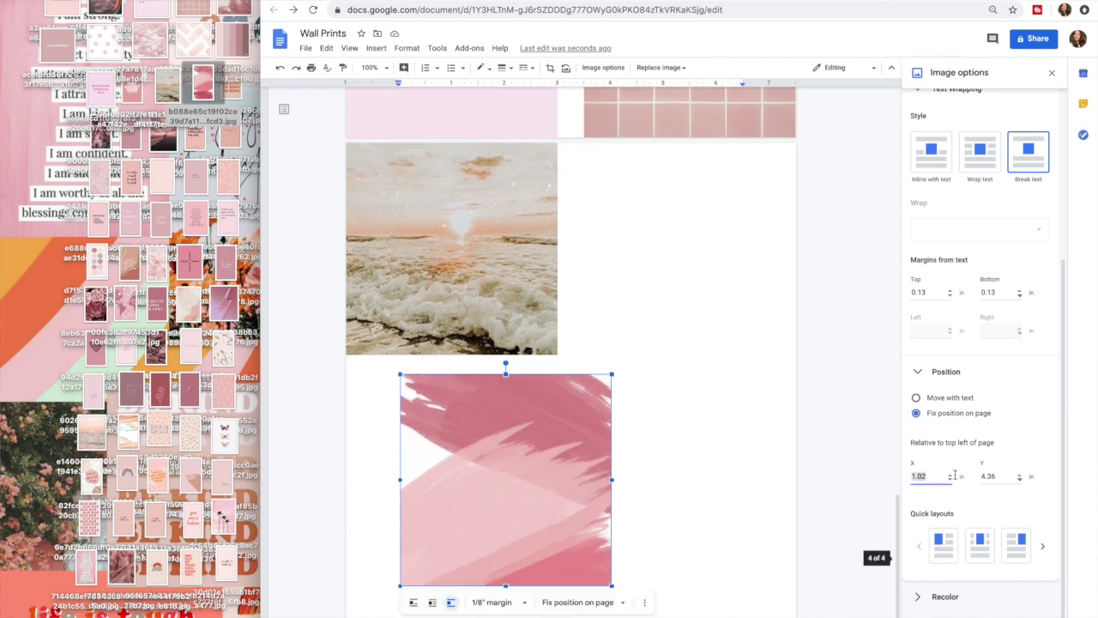
pyautogui.write('0')
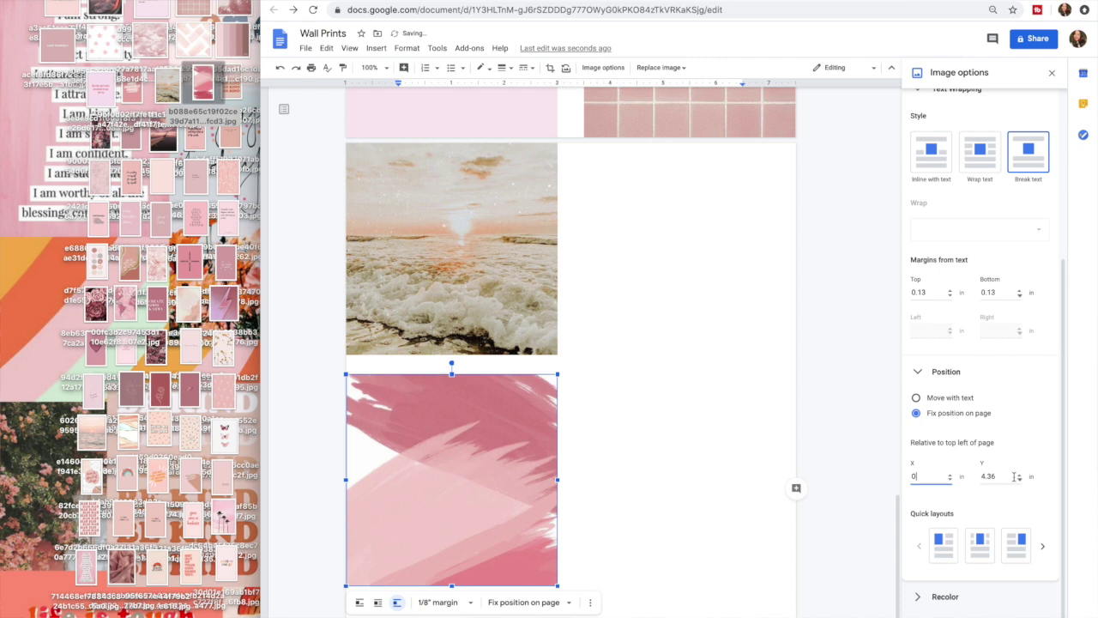
pyautogui.press('Tab')
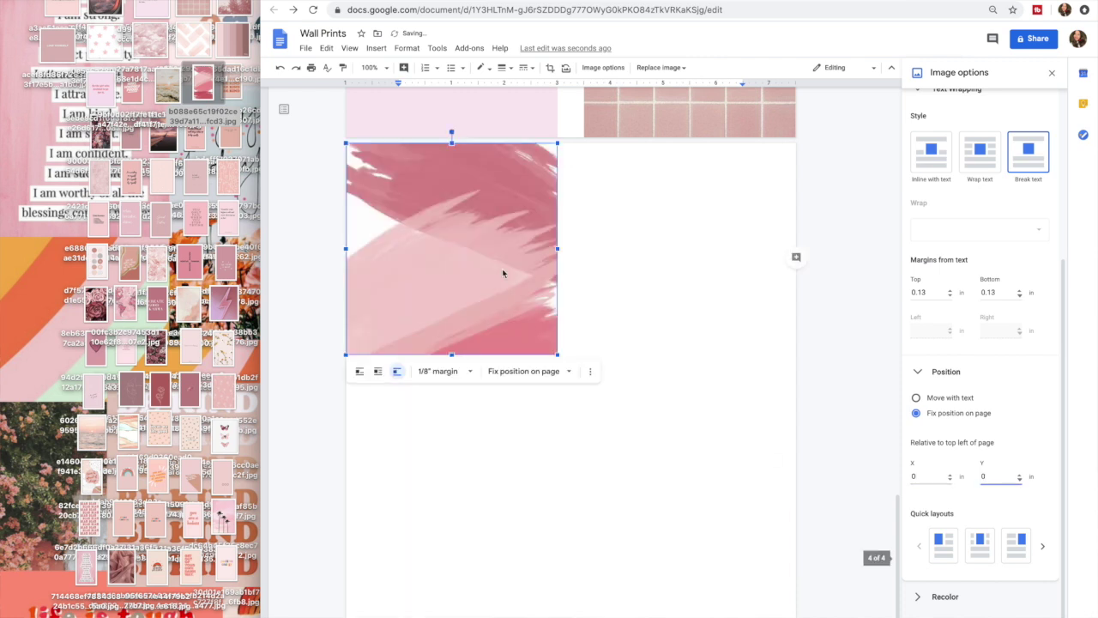
pyautogui.moveTo(600, 283)
pyautogui.mouseDown()
pyautogui.moveTo(633, 323)
pyautogui.moveTo(686, 258)
pyautogui.mouseUp()
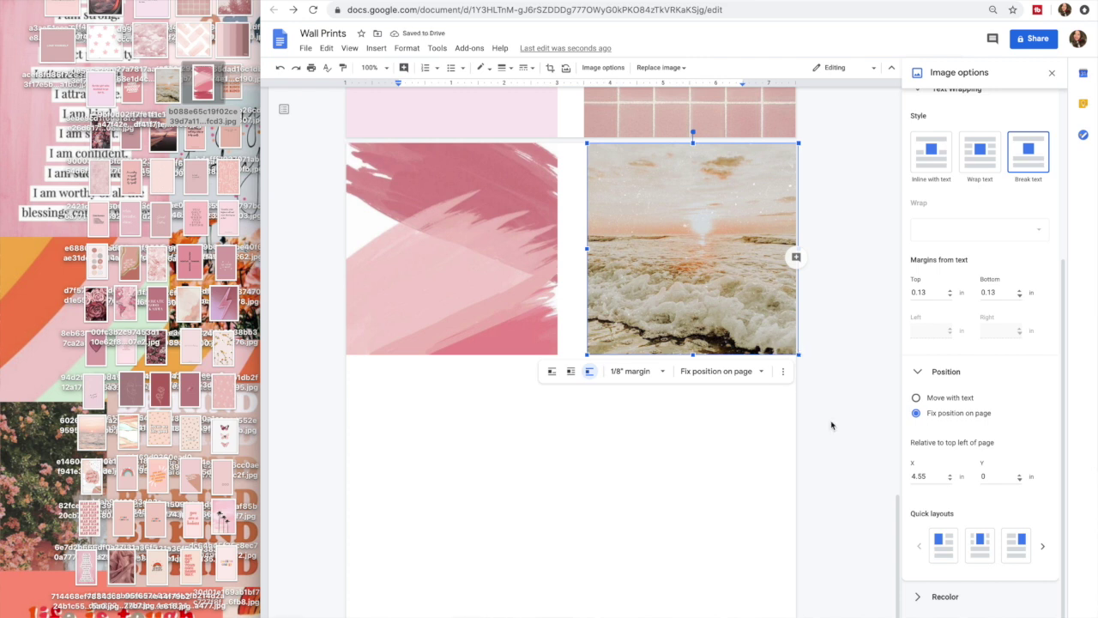
# - Move the sea photo to the top-right, positioned at X 4.5 inches and Y 0
pyautogui.moveTo(660, 306); pyautogui.dragTo(625, 474)
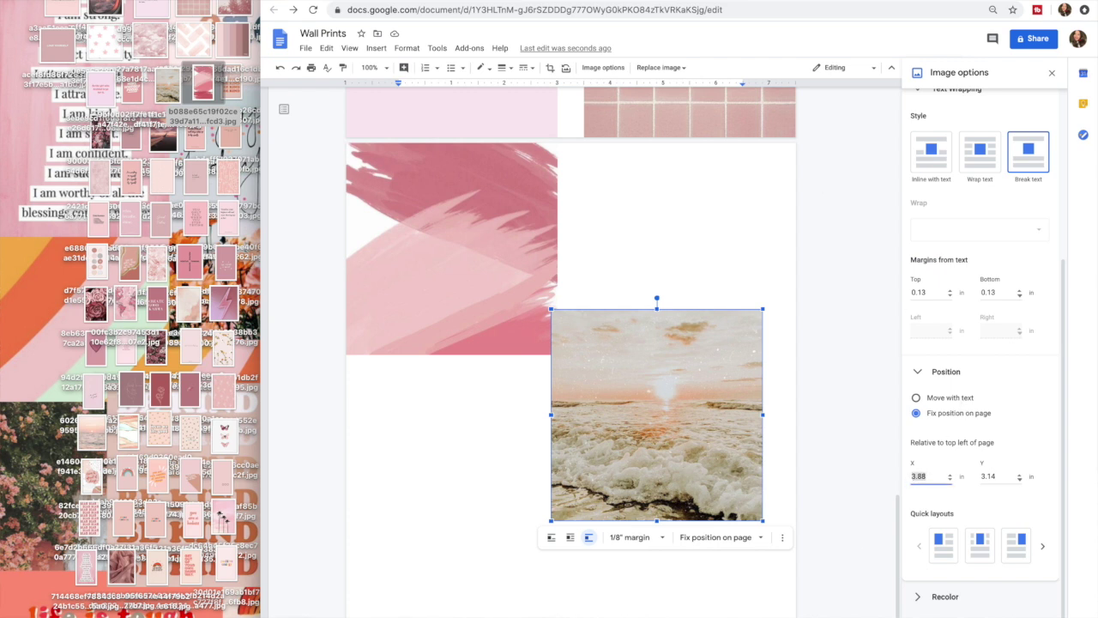
pyautogui.write('4.5')
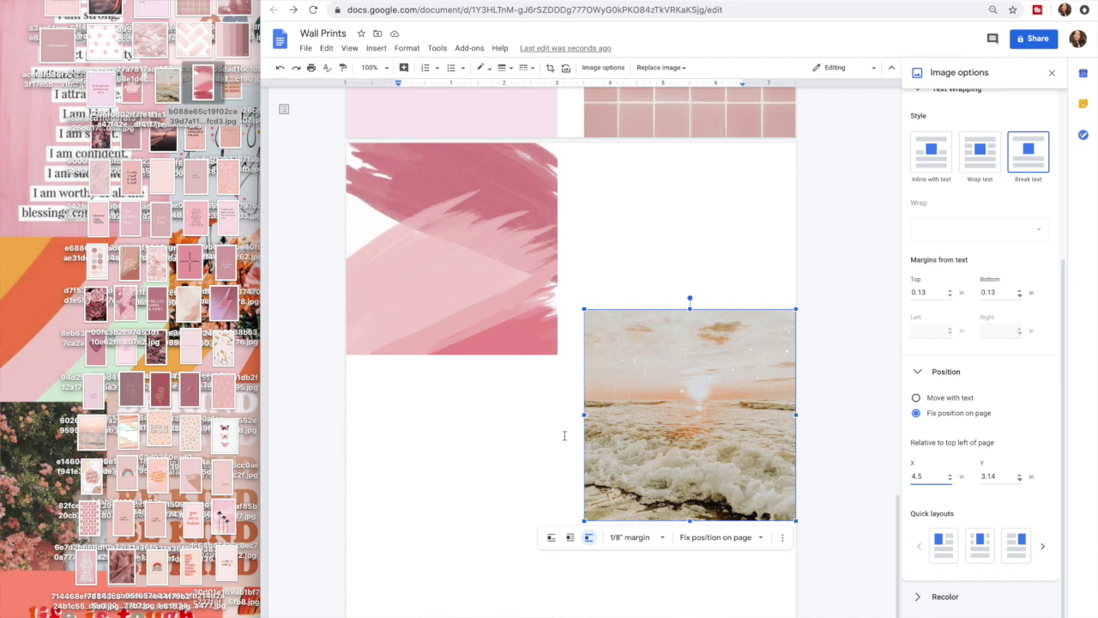
pyautogui.click(999, 477)
pyautogui.write('0')
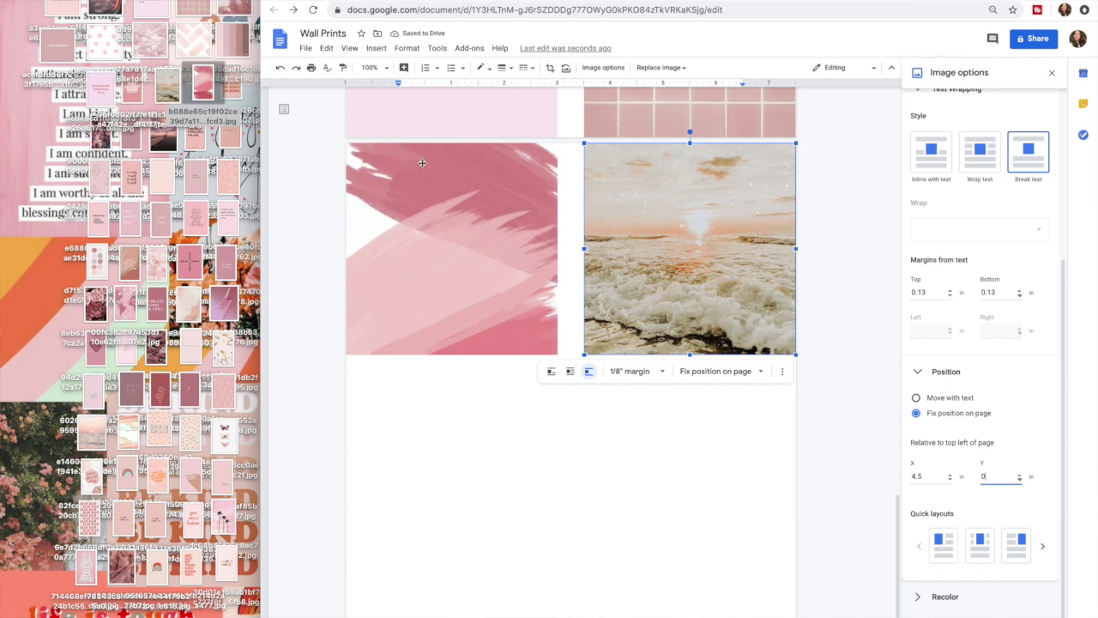
# - Add the BE KIND image, confirm its 4-inch size, and set it to Break text
pyautogui.click(592, 455)
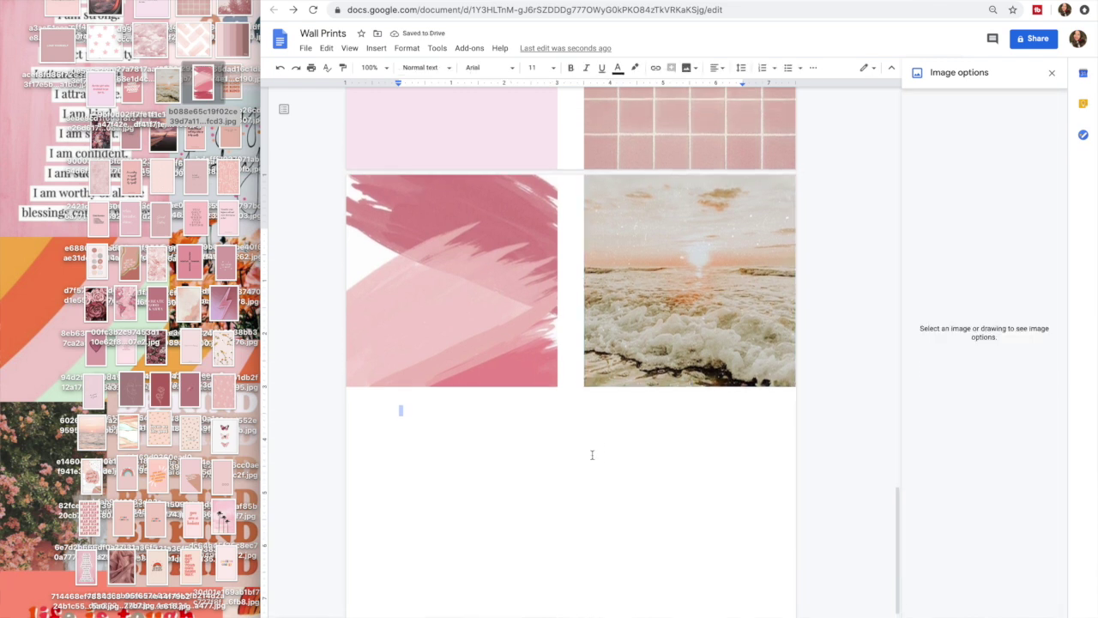
pyautogui.moveTo(210, 120); pyautogui.dragTo(485, 385)
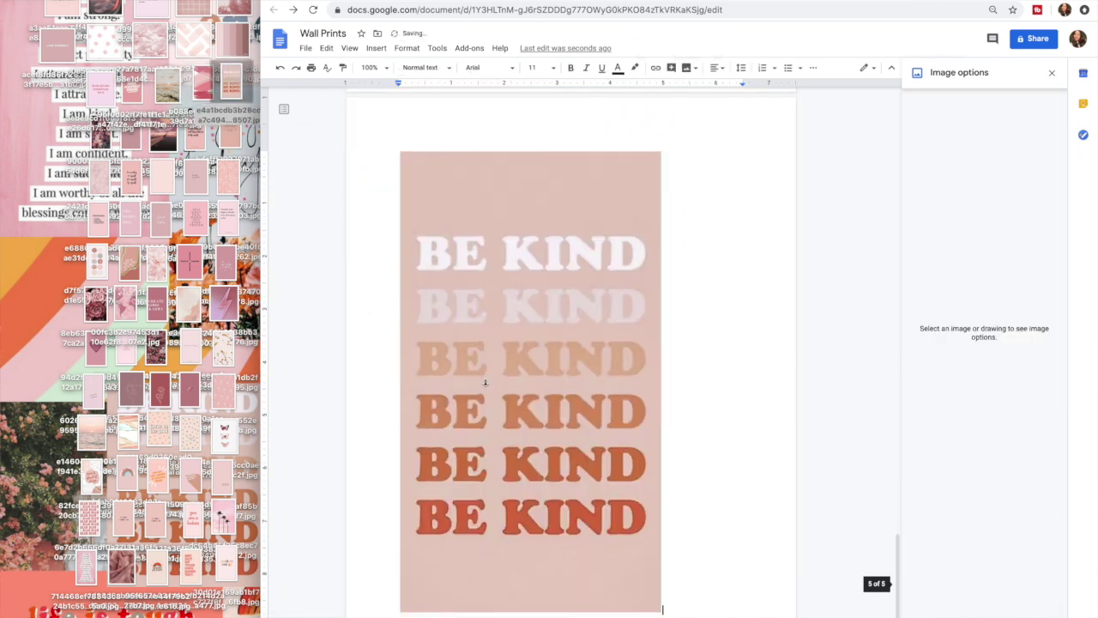
pyautogui.scroll(-5, 506, 291)
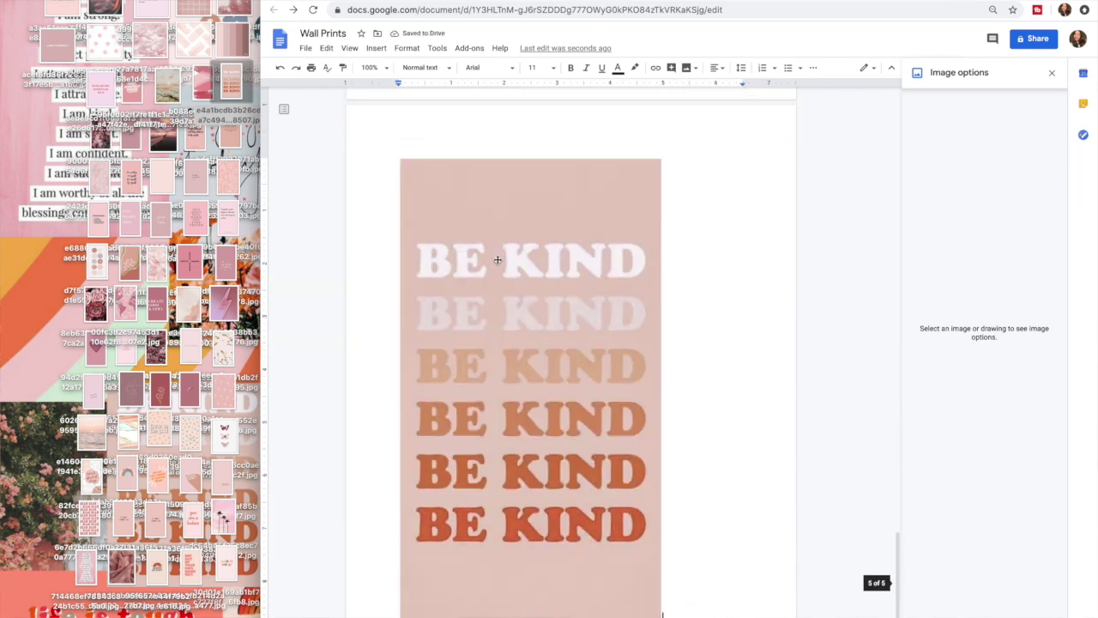
pyautogui.click(520, 326)
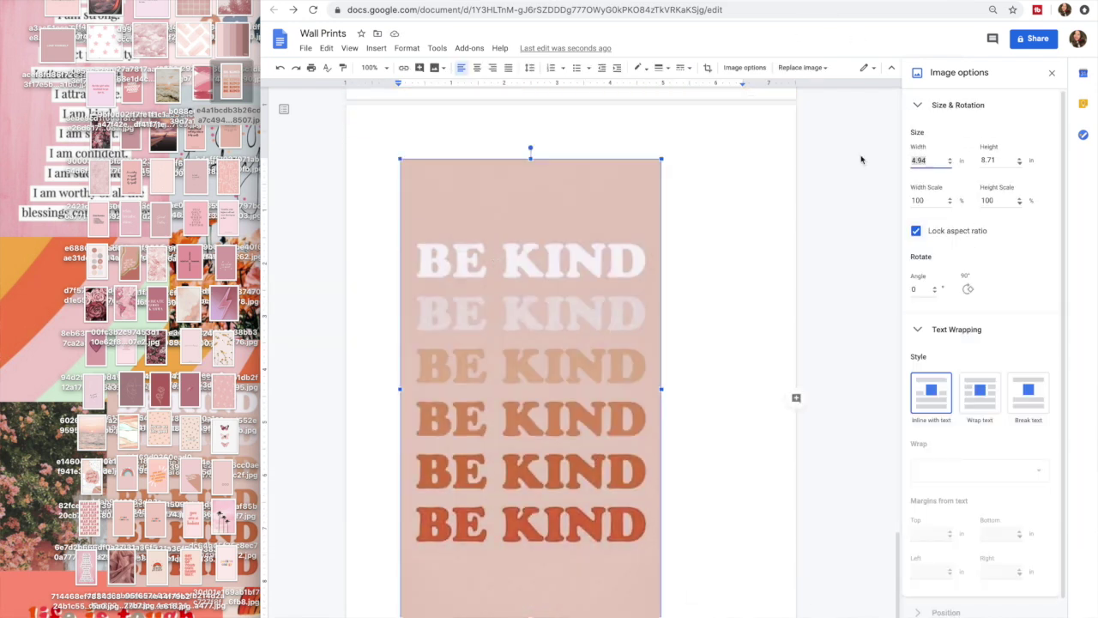
pyautogui.write('4')
pyautogui.press('Return')
pyautogui.click(1027, 393)
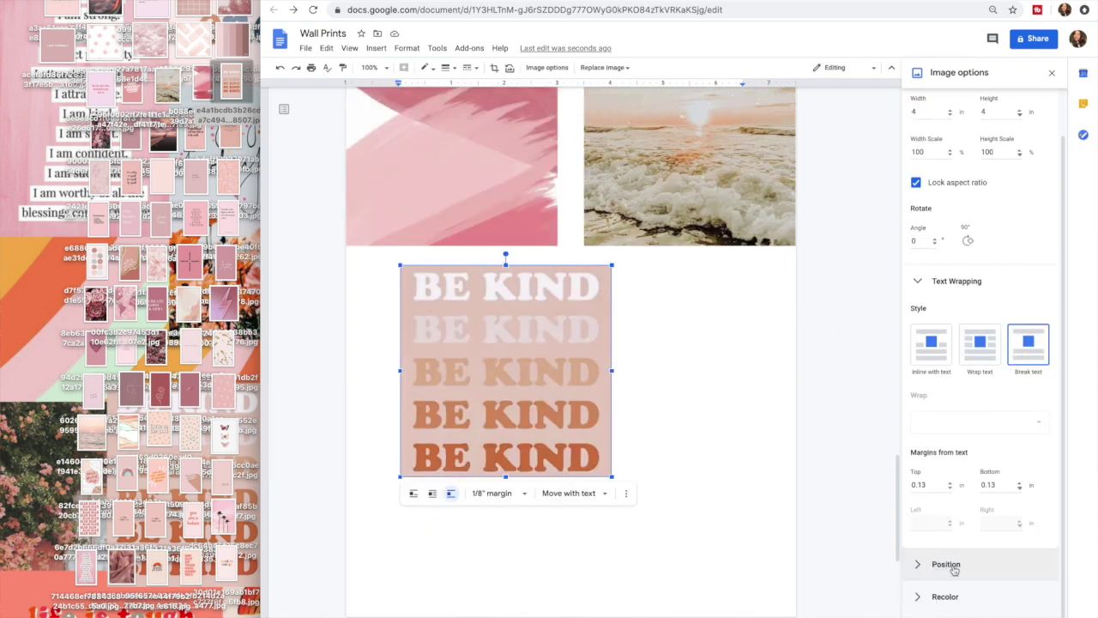
# - Fix the BE KIND image on the page at X 0, Y 7 inches
pyautogui.click(918, 563)
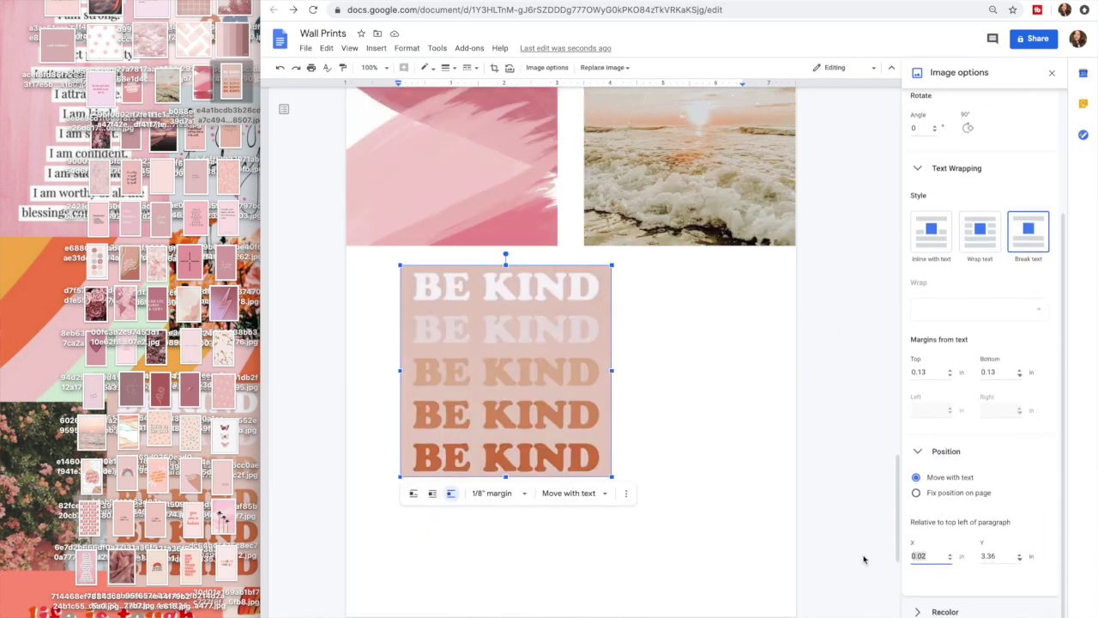
pyautogui.write('0')
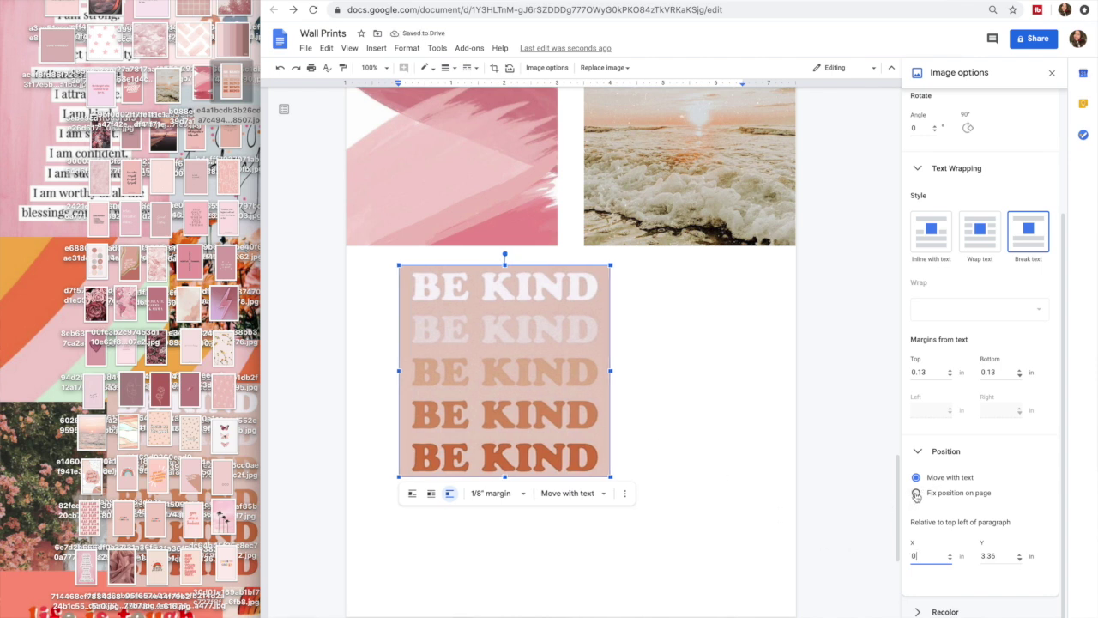
pyautogui.click(916, 494)
pyautogui.write('0')
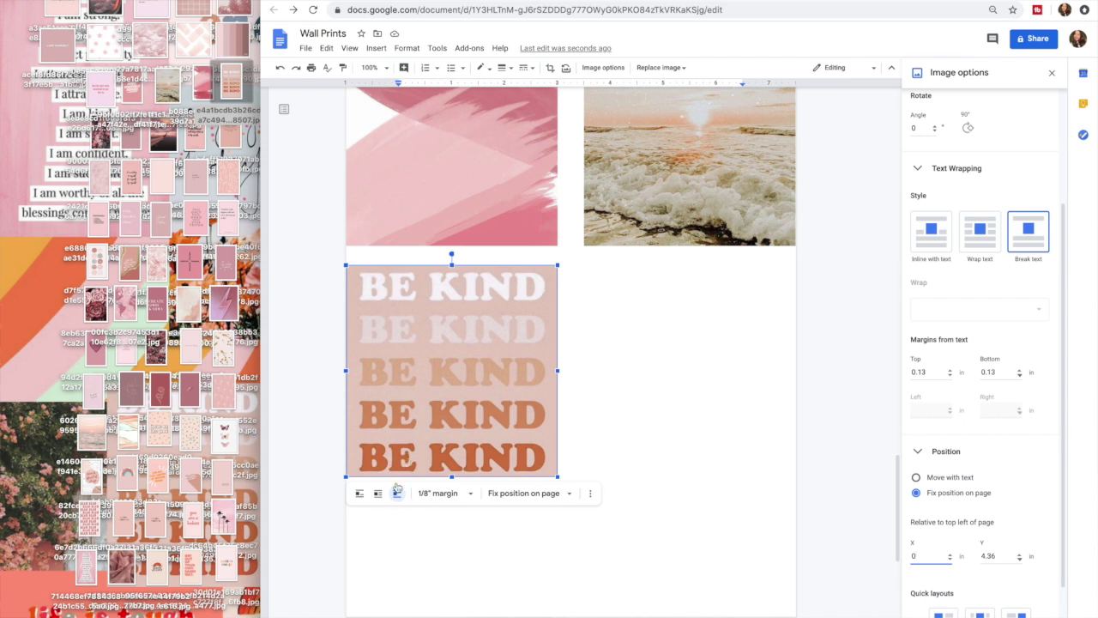
pyautogui.scroll(-2, 360, 477)
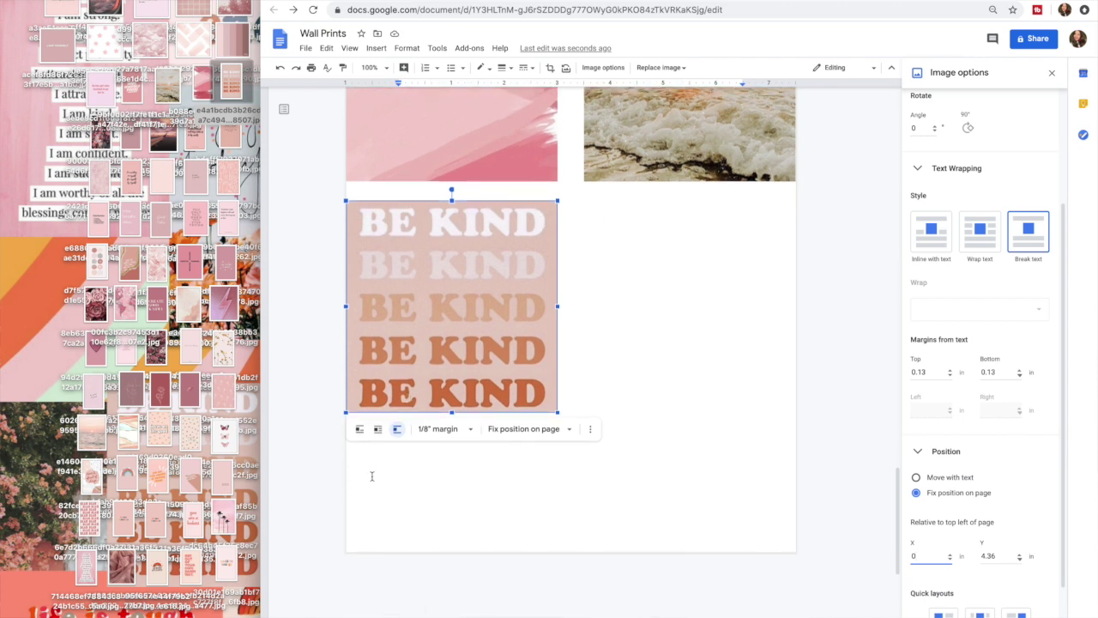
pyautogui.press('Tab')
pyautogui.press('Return')
pyautogui.click(714, 493)
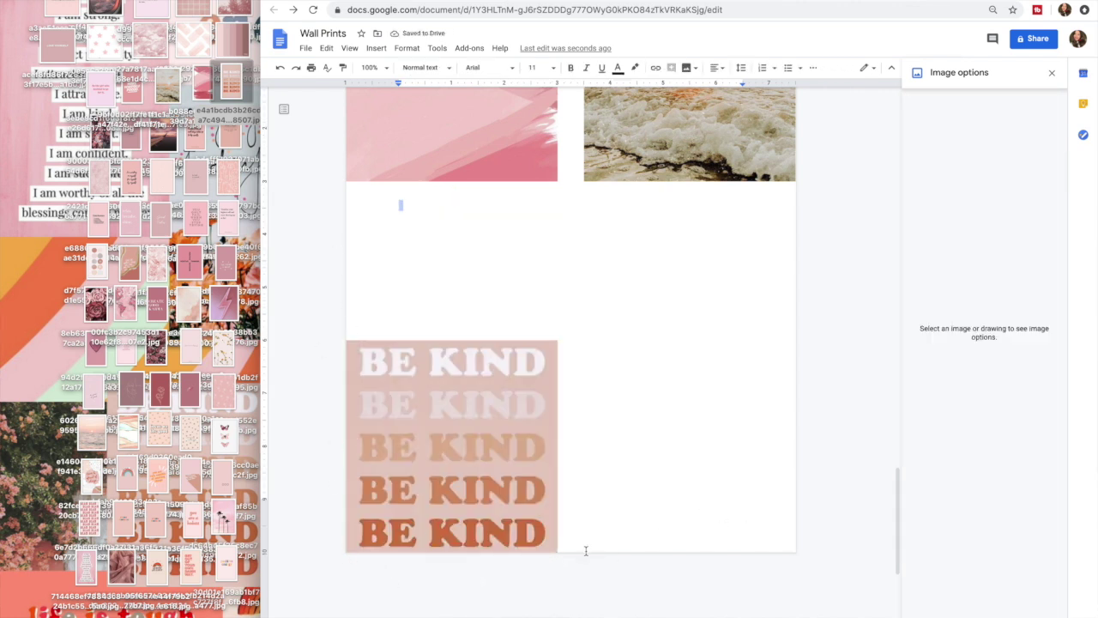
# - Drag the rose photo into the document and set its width to 4 inches
pyautogui.scroll(2, 587, 306)
pyautogui.moveTo(99, 136); pyautogui.dragTo(539, 306)
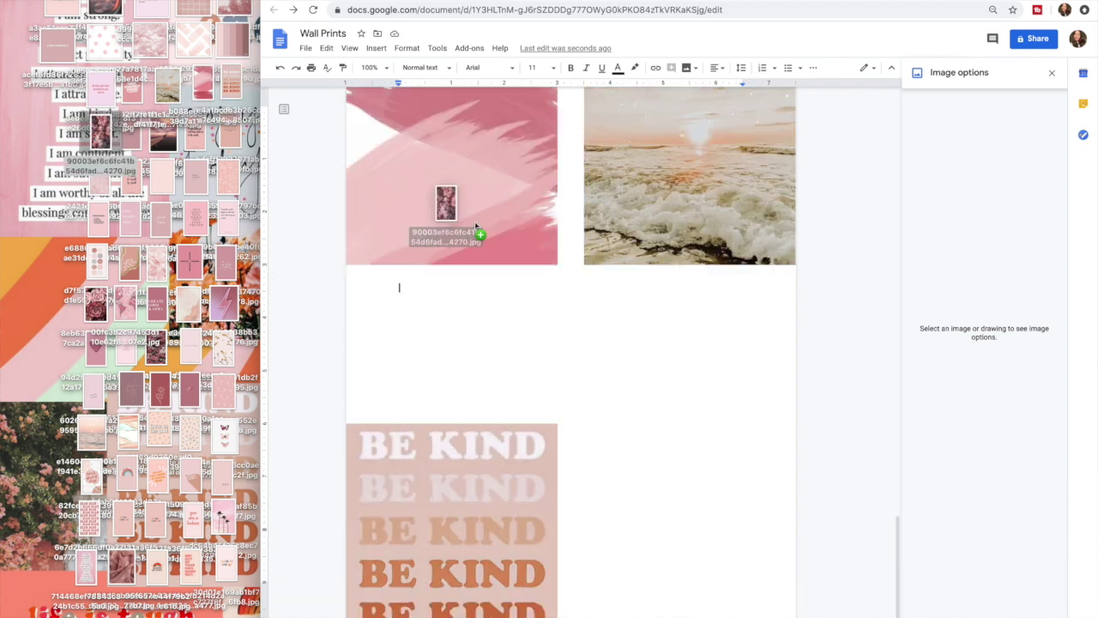
pyautogui.scroll(-1, 540, 307)
pyautogui.scroll(-5, 539, 306)
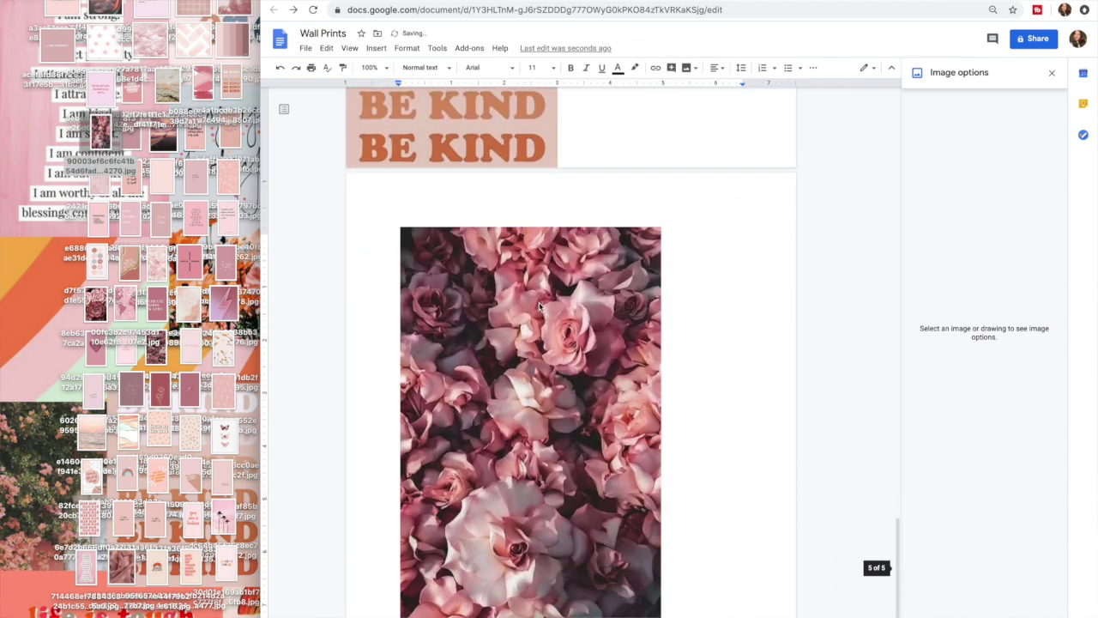
pyautogui.scroll(-1, 540, 306)
pyautogui.click(540, 306)
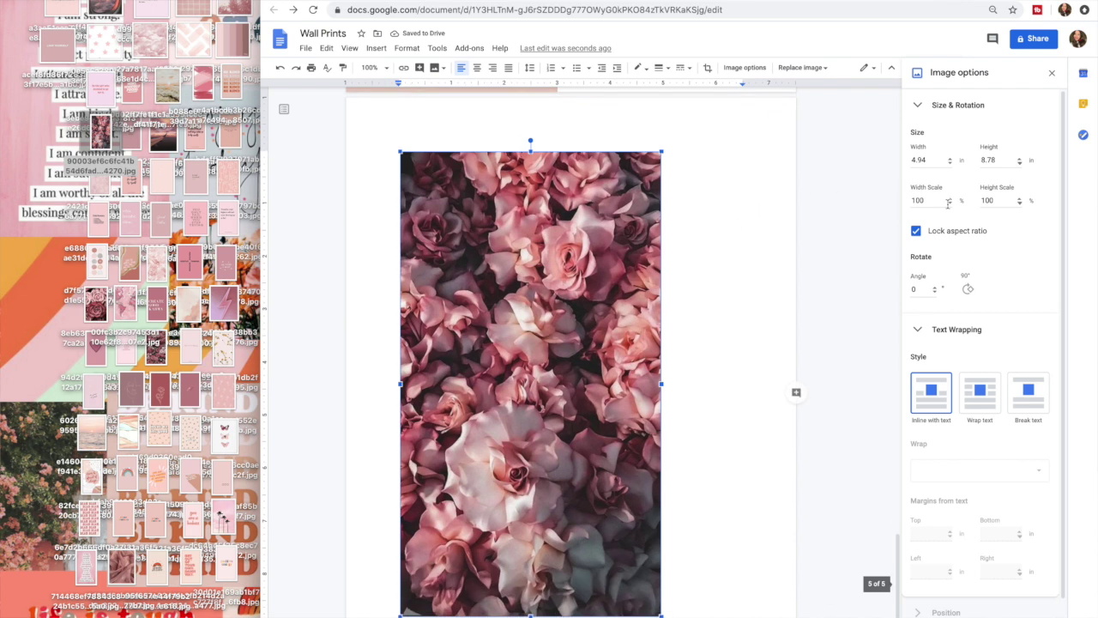
pyautogui.doubleClick(931, 160)
pyautogui.write('4')
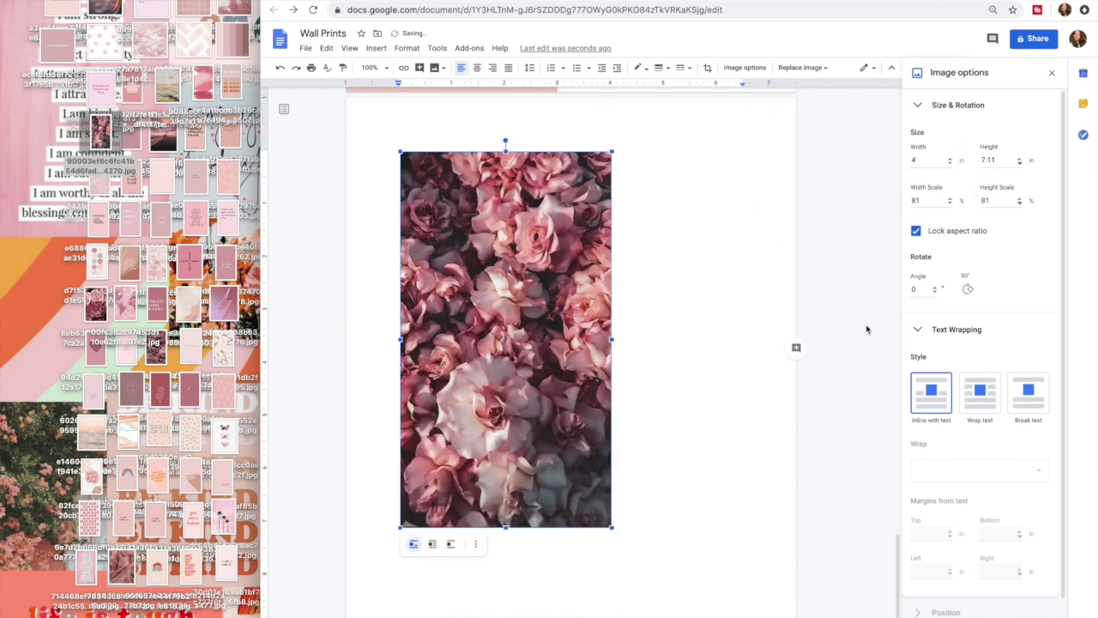
# - Crop the rose photo's bottom to a 4x4 square and set it to break text
pyautogui.doubleClick(502, 519)
pyautogui.moveTo(505, 523); pyautogui.dragTo(495, 372)
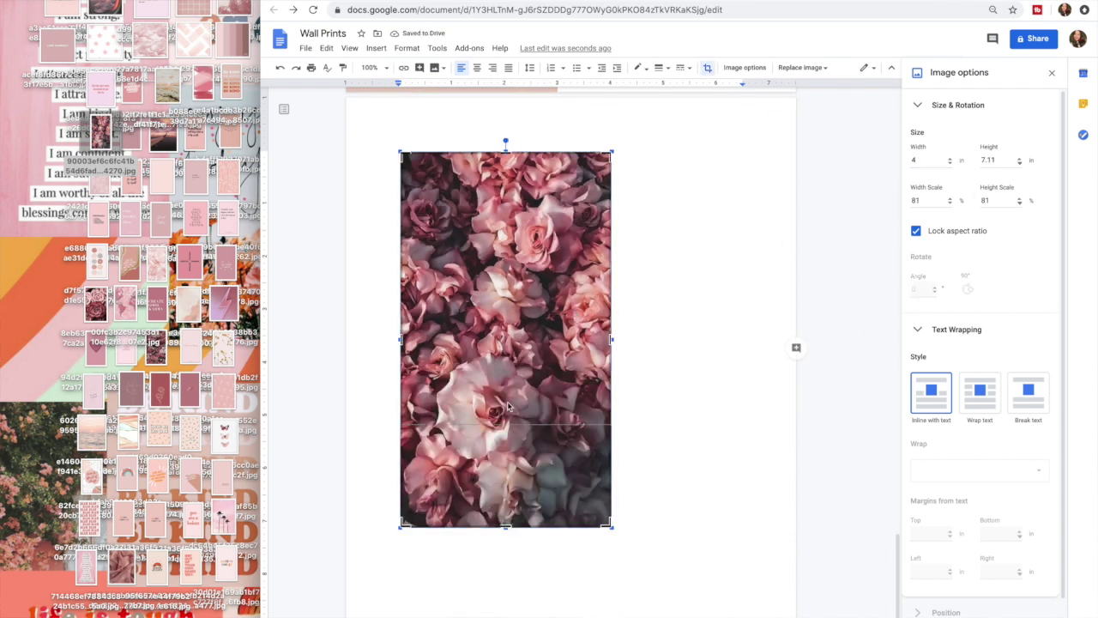
pyautogui.click(1028, 393)
pyautogui.scroll(5, 686, 306)
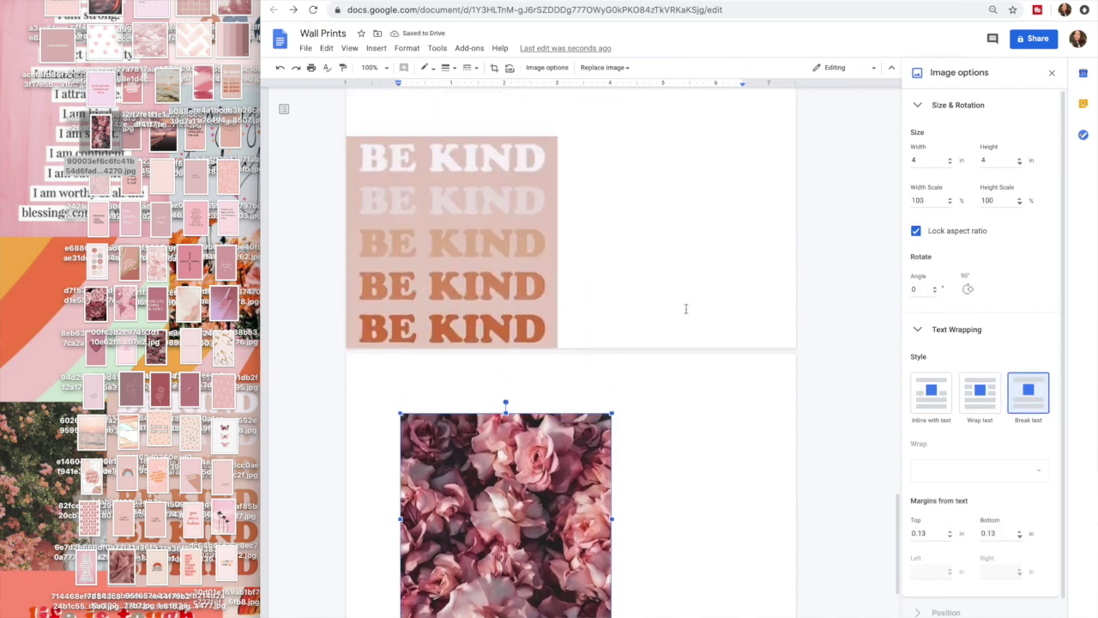
pyautogui.scroll(-2, 687, 309)
pyautogui.scroll(3, 687, 307)
pyautogui.scroll(-5, 669, 321)
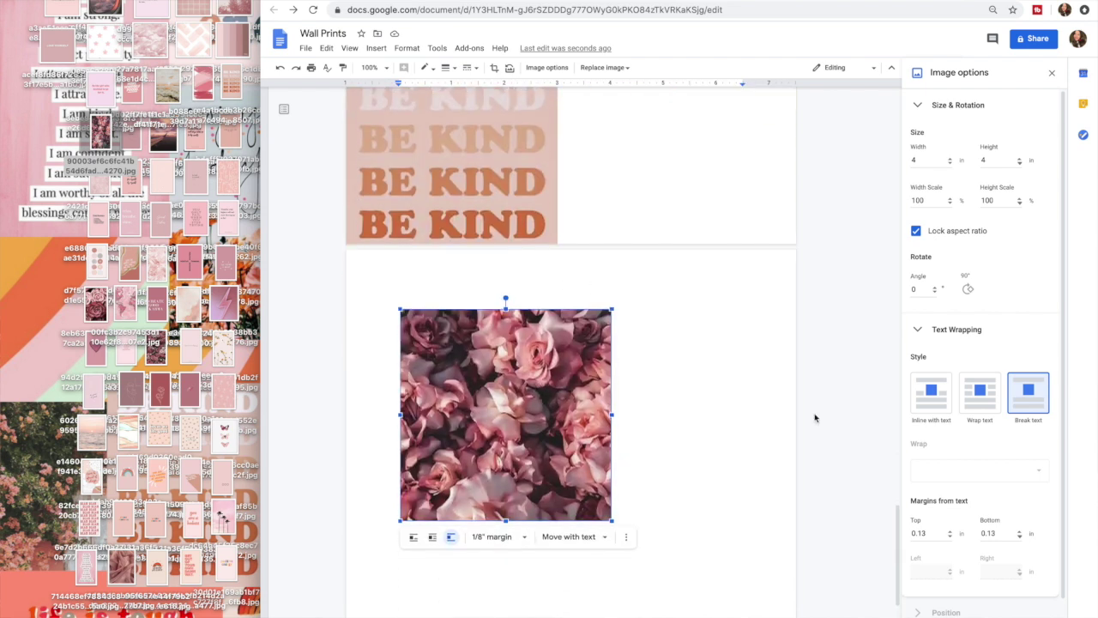
pyautogui.scroll(-1, 815, 418)
# - Set the rose photo to a fixed position on the page
pyautogui.scroll(-1, 978, 386)
pyautogui.click(939, 562)
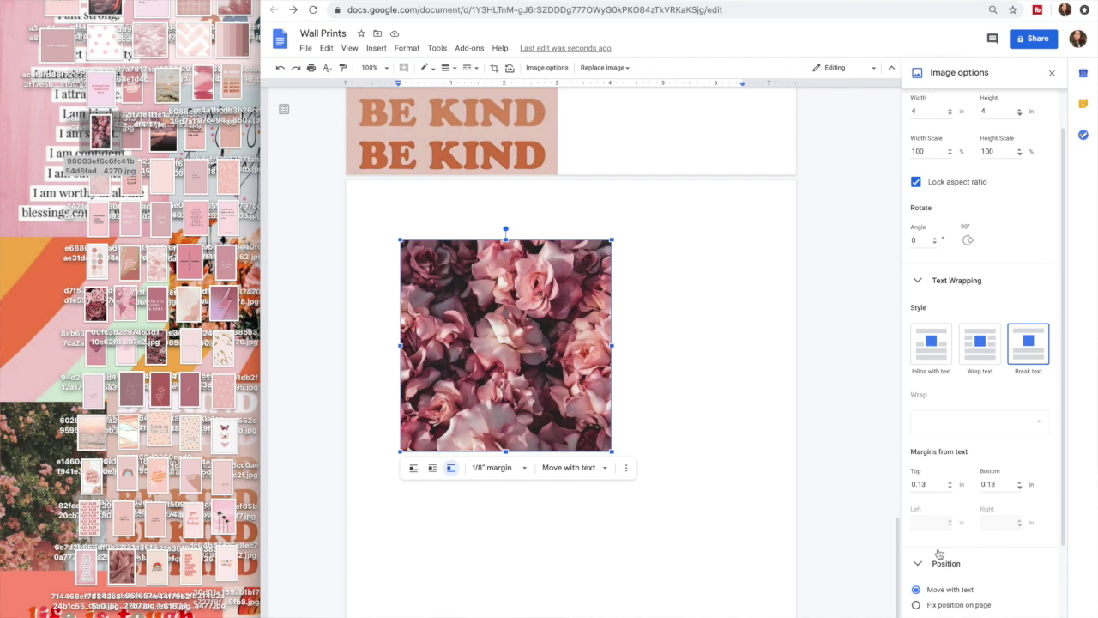
pyautogui.scroll(-2, 939, 553)
pyautogui.click(915, 477)
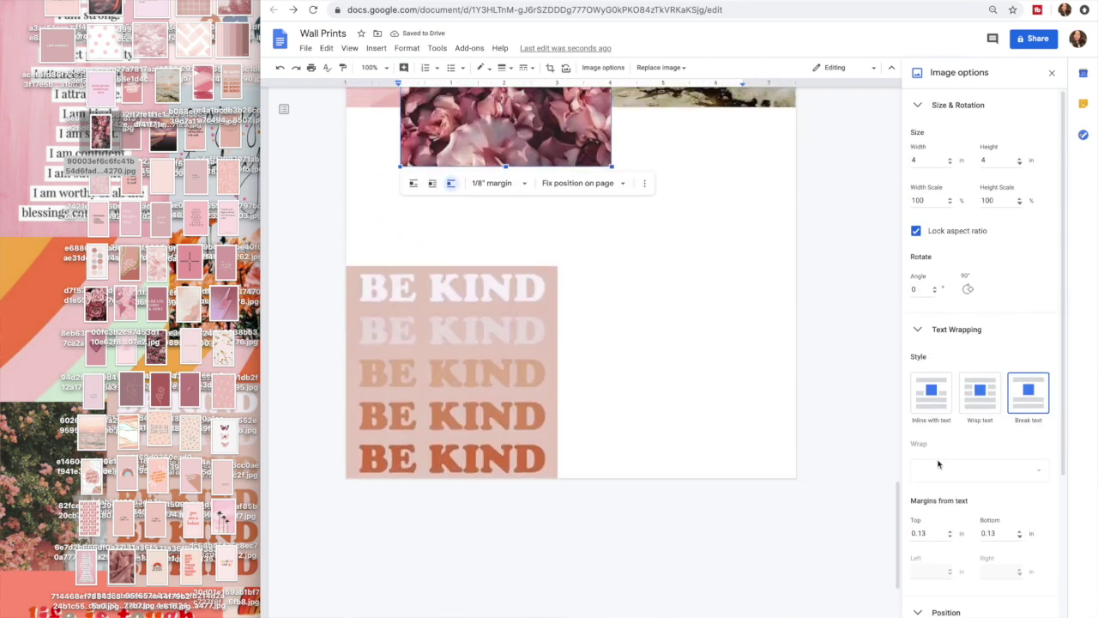
pyautogui.scroll(-2, 944, 532)
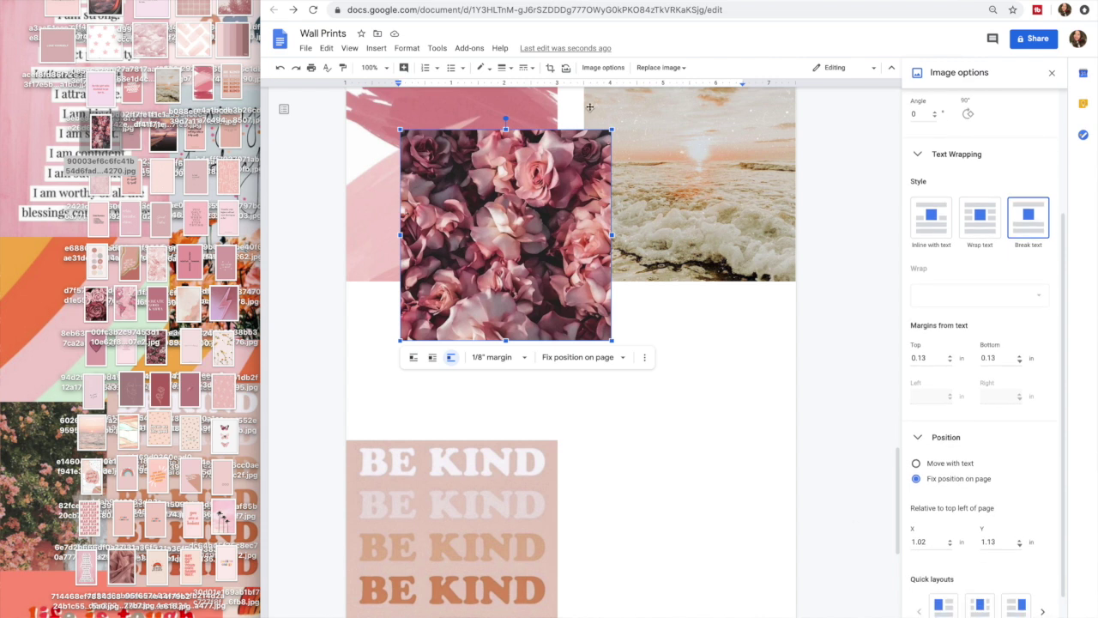
# - Check the sea and pink brush images' positions, then set the rose photo's X to 4.5
pyautogui.click(651, 195)
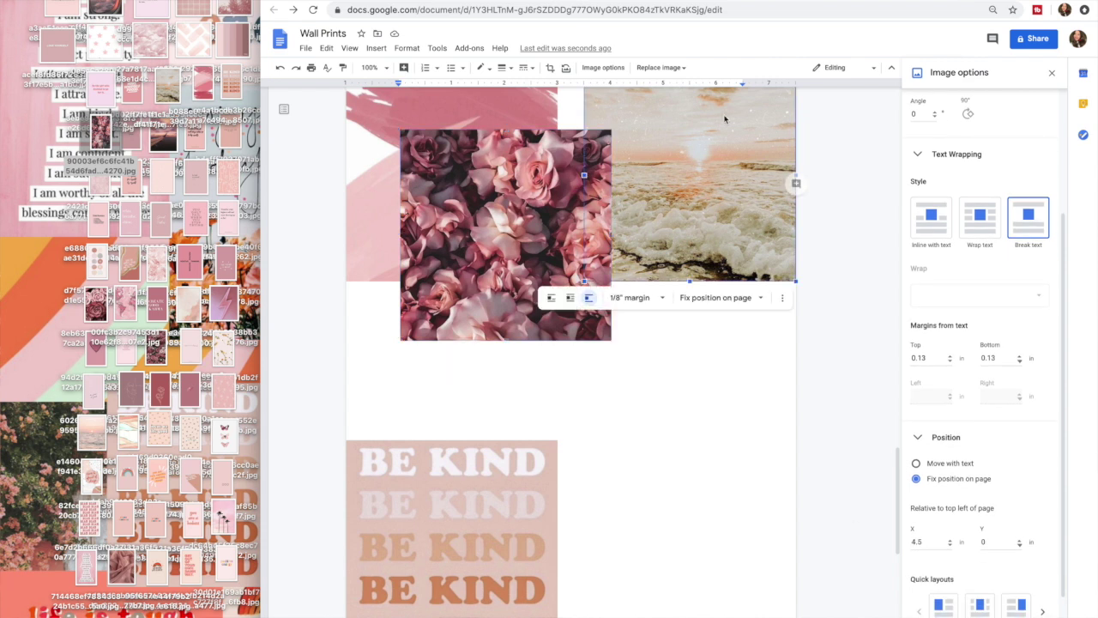
pyautogui.click(506, 209)
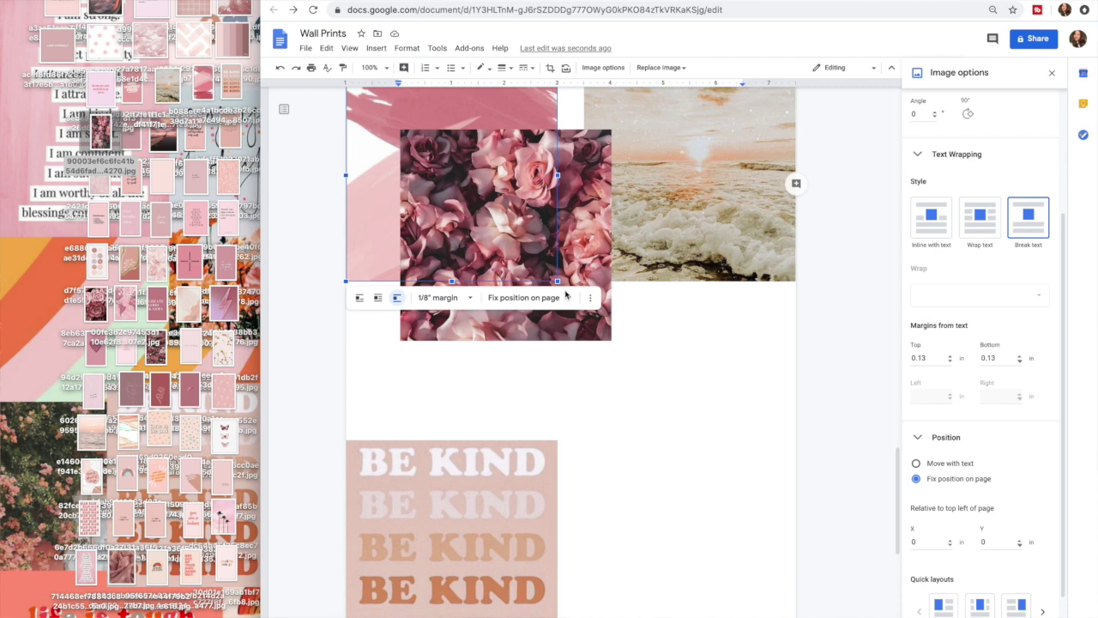
pyautogui.click(564, 322)
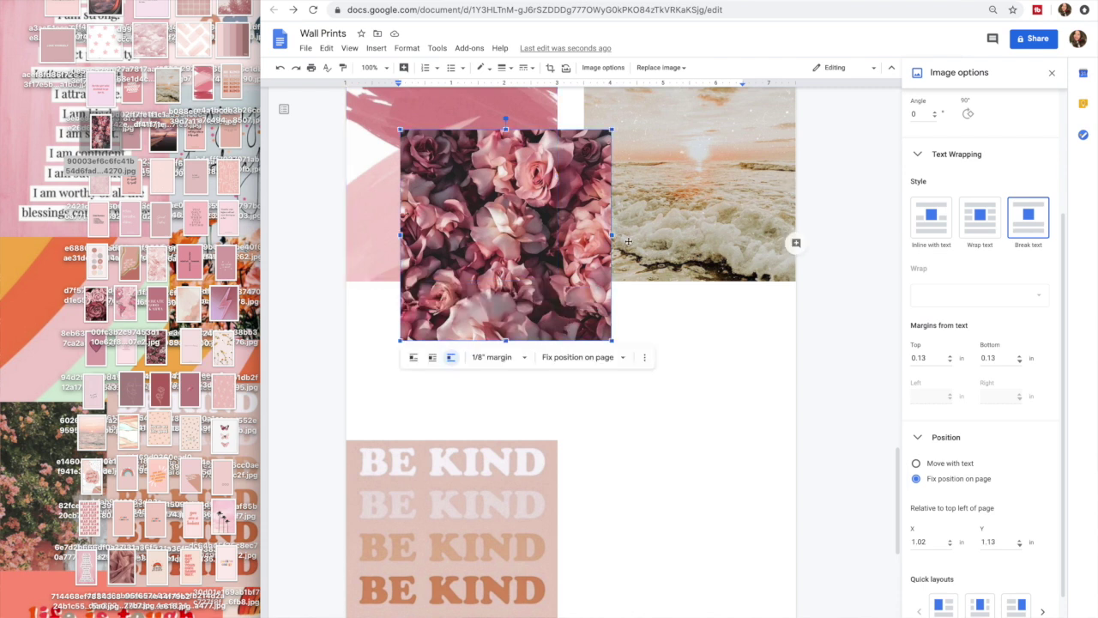
pyautogui.doubleClick(918, 542)
pyautogui.write('4.5')
pyautogui.press('Return')
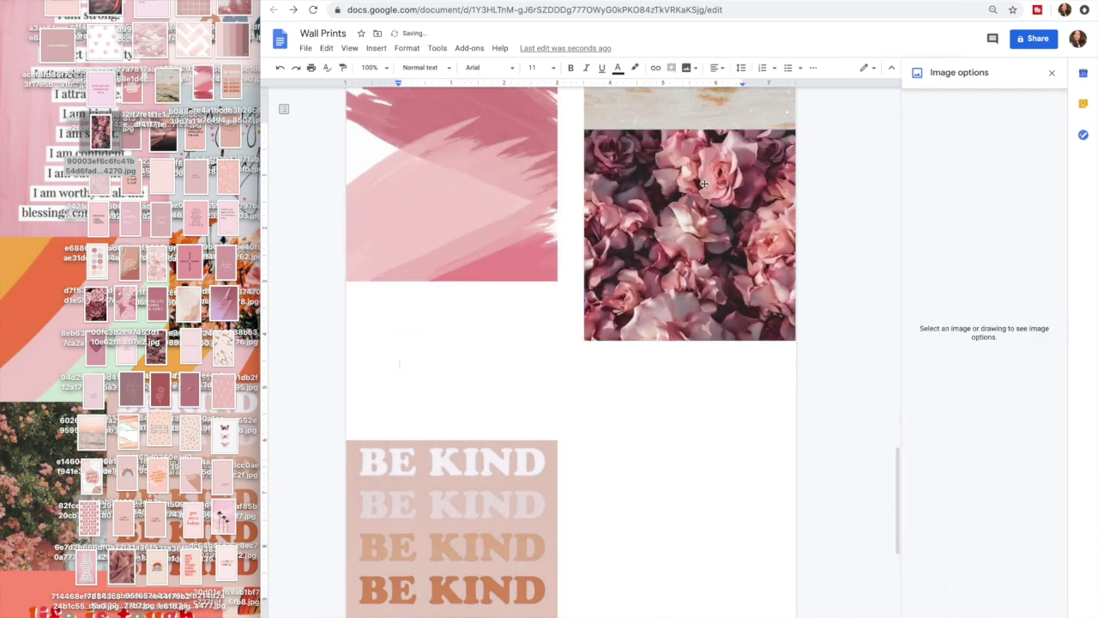
pyautogui.click(707, 213)
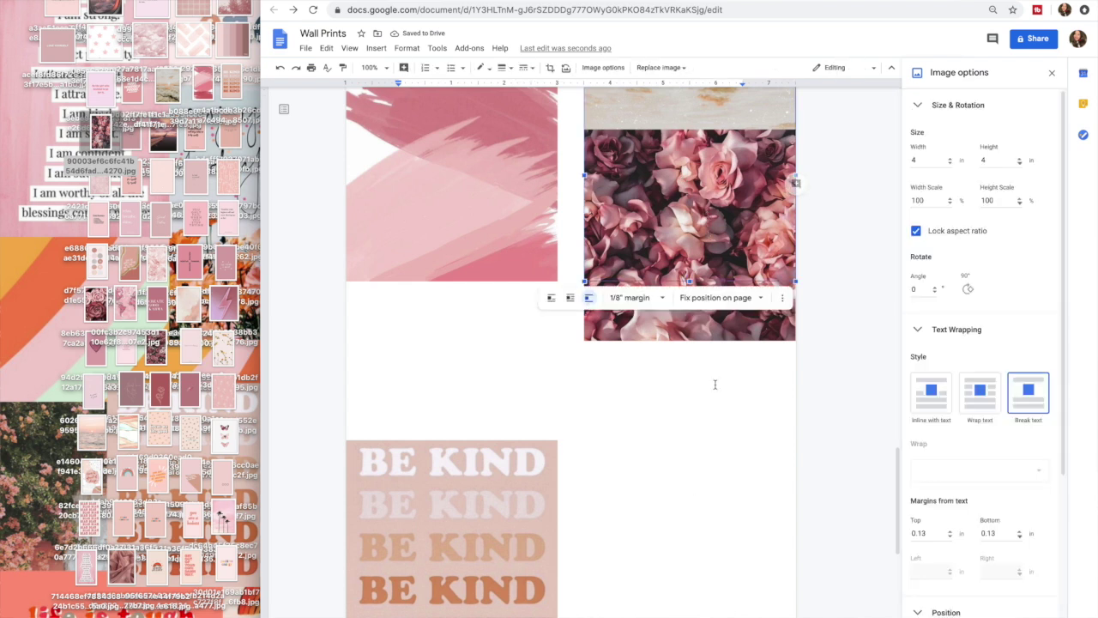
# - Check the BE KIND image's position and set the rose photo's Y to 7
pyautogui.scroll(-2, 1002, 557)
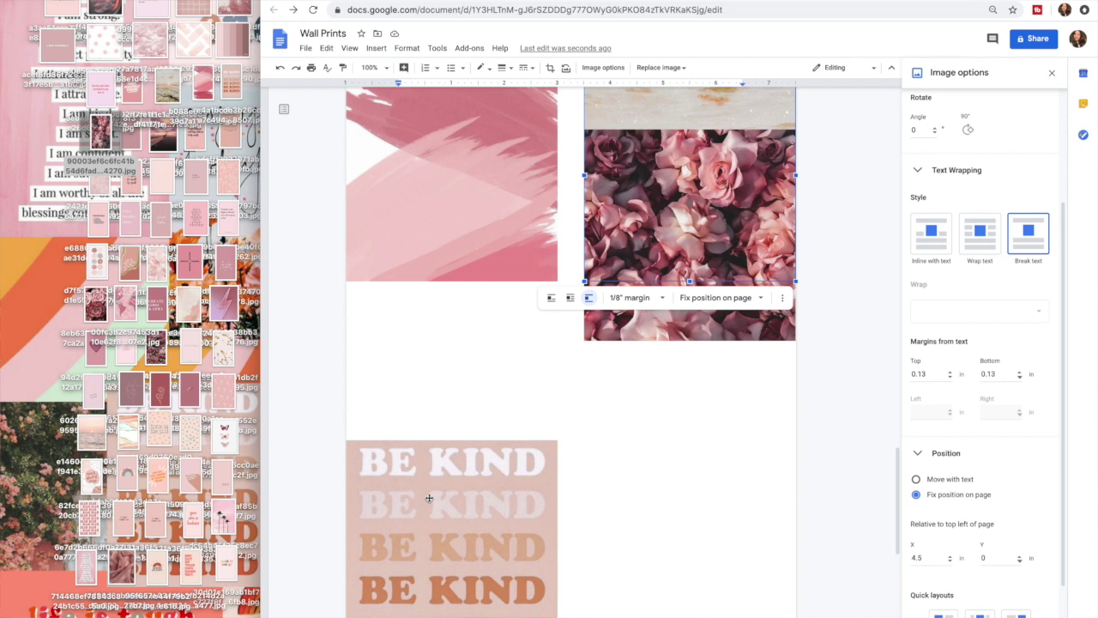
pyautogui.click(504, 563)
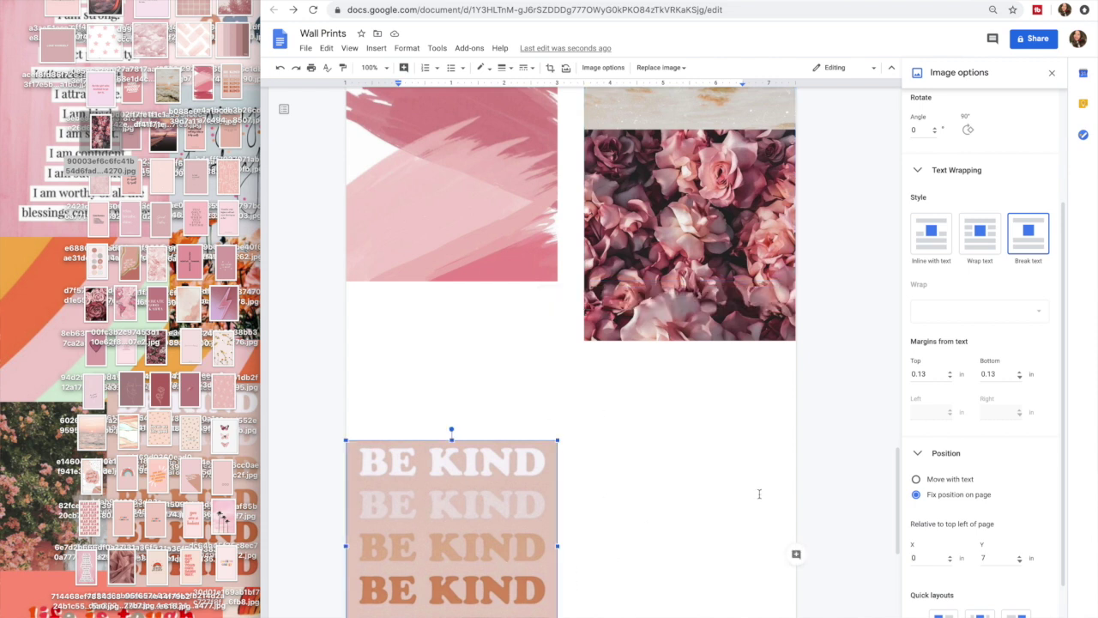
pyautogui.scroll(-1, 999, 558)
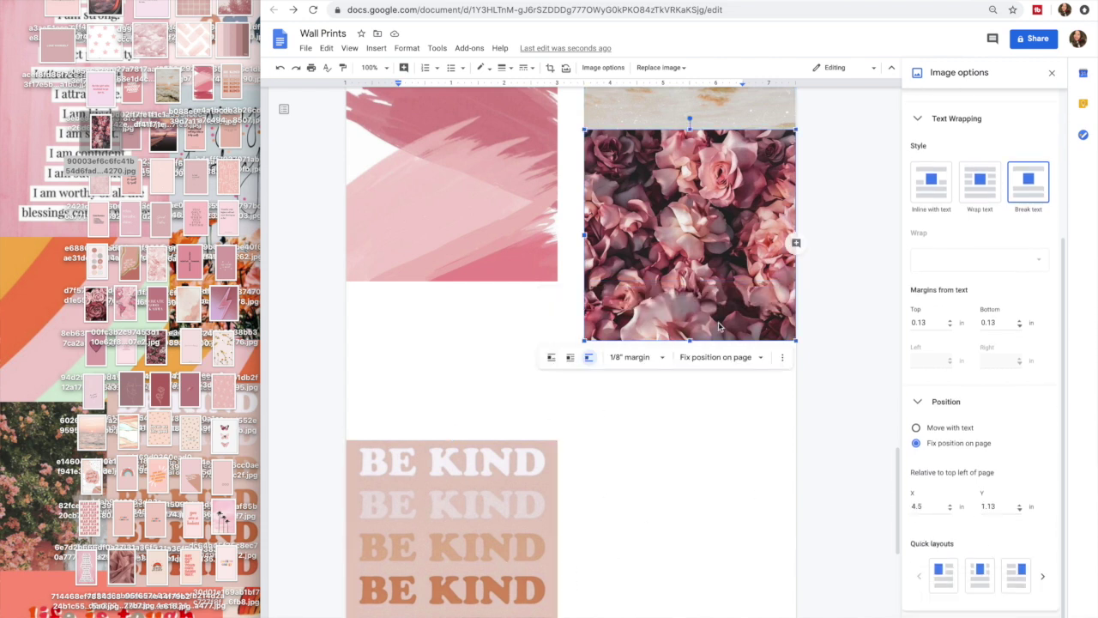
pyautogui.doubleClick(999, 505)
pyautogui.write('7')
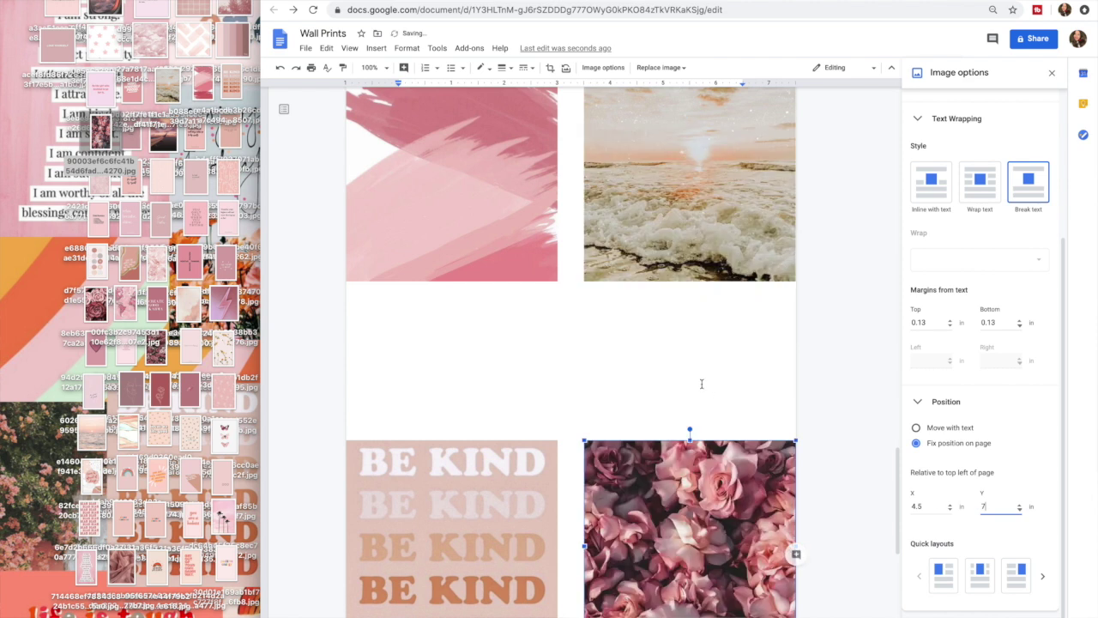
pyautogui.click(701, 383)
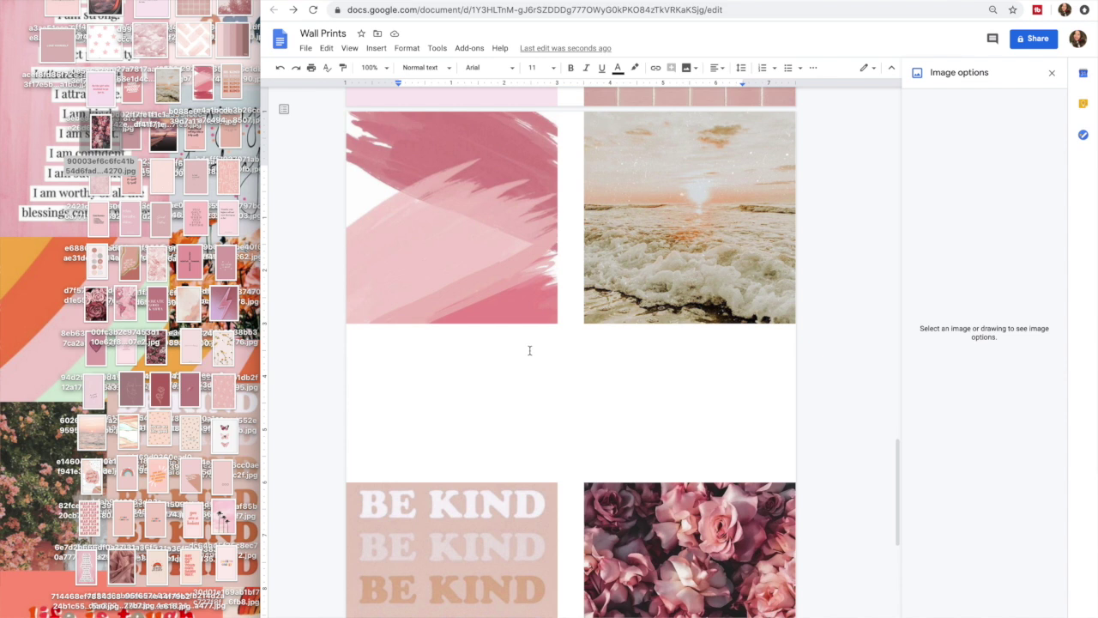
pyautogui.scroll(-5, 530, 350)
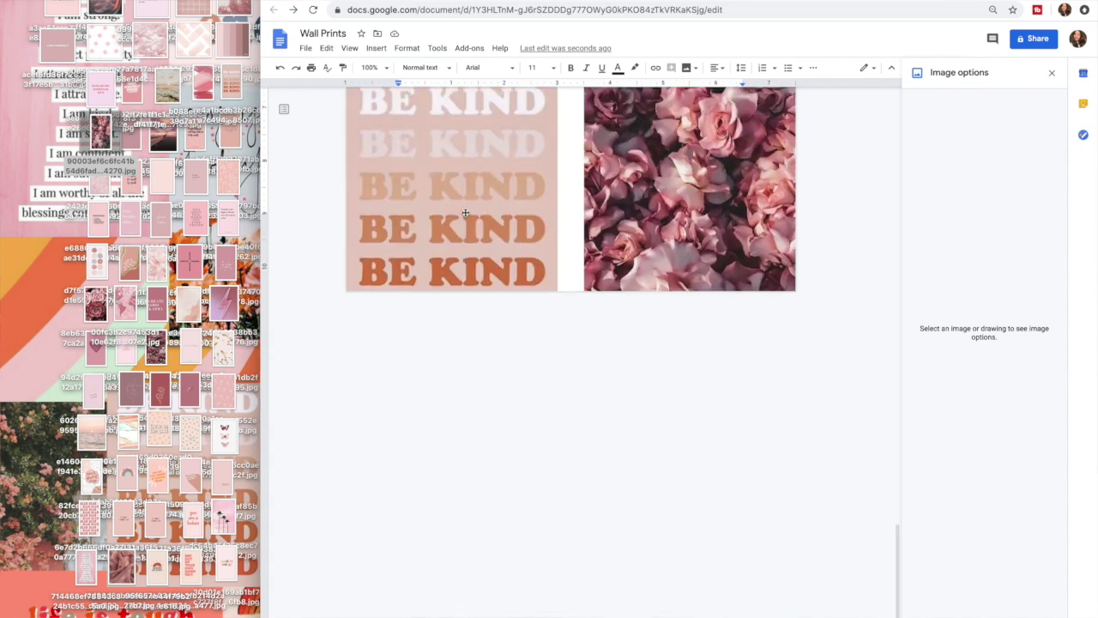
pyautogui.scroll(3, 466, 215)
pyautogui.scroll(2, 465, 212)
pyautogui.click(364, 185)
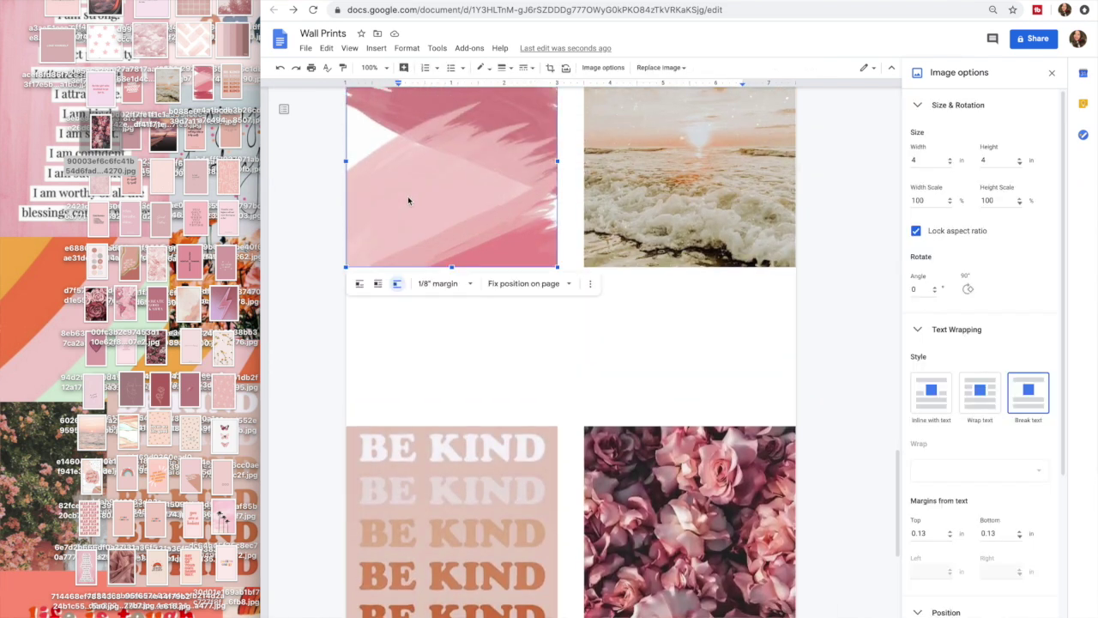
pyautogui.click(490, 349)
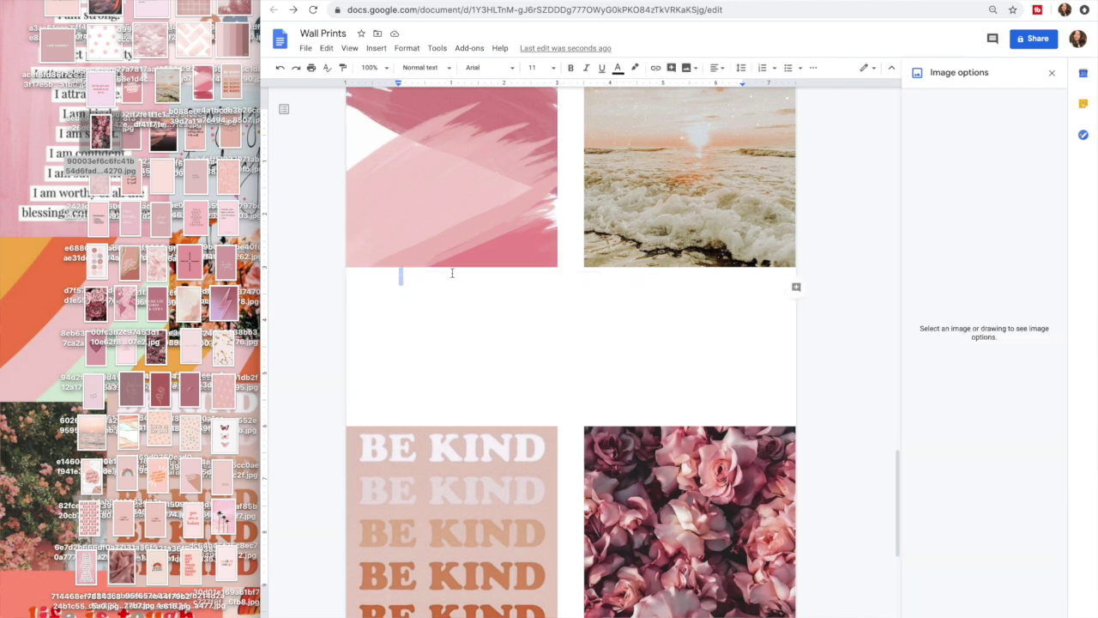
pyautogui.scroll(2, 445, 180)
pyautogui.click(445, 192)
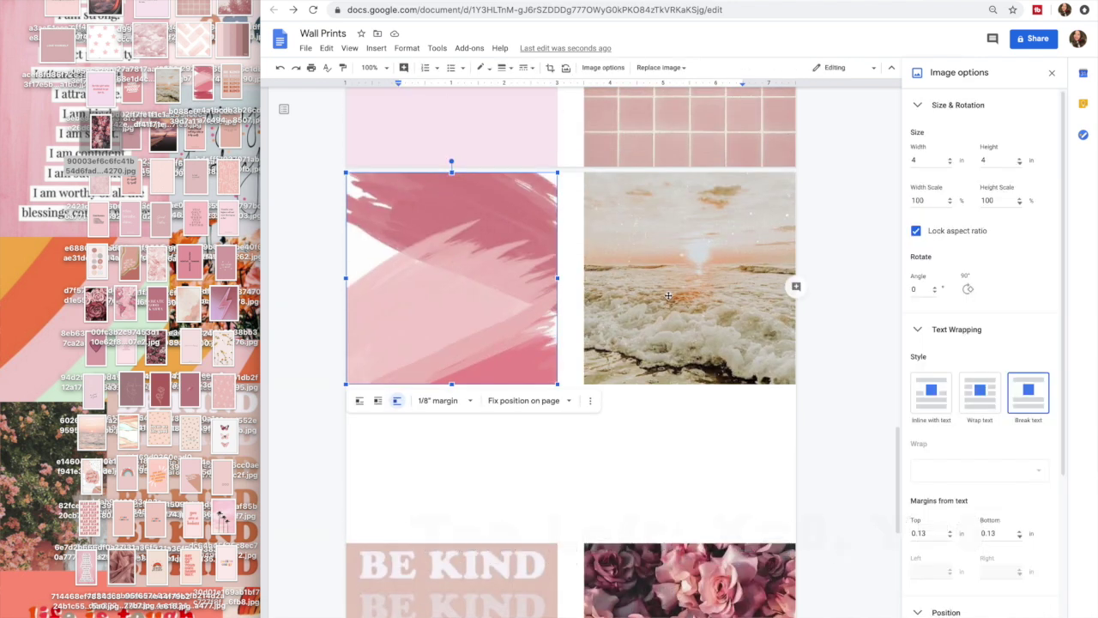
pyautogui.click(704, 304)
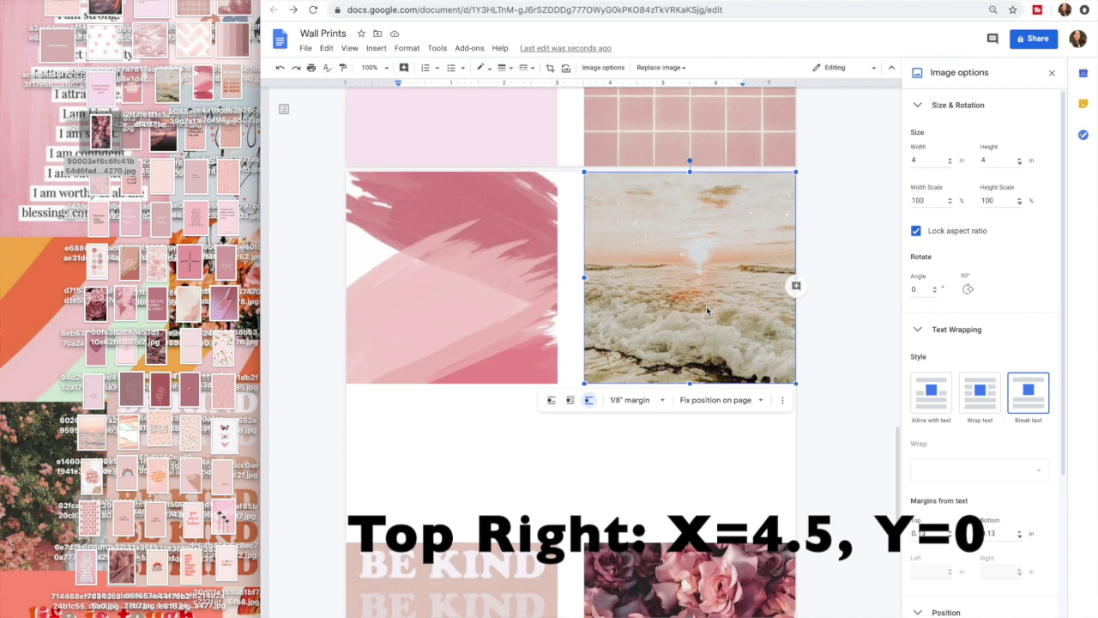
pyautogui.scroll(-5, 706, 306)
pyautogui.click(491, 346)
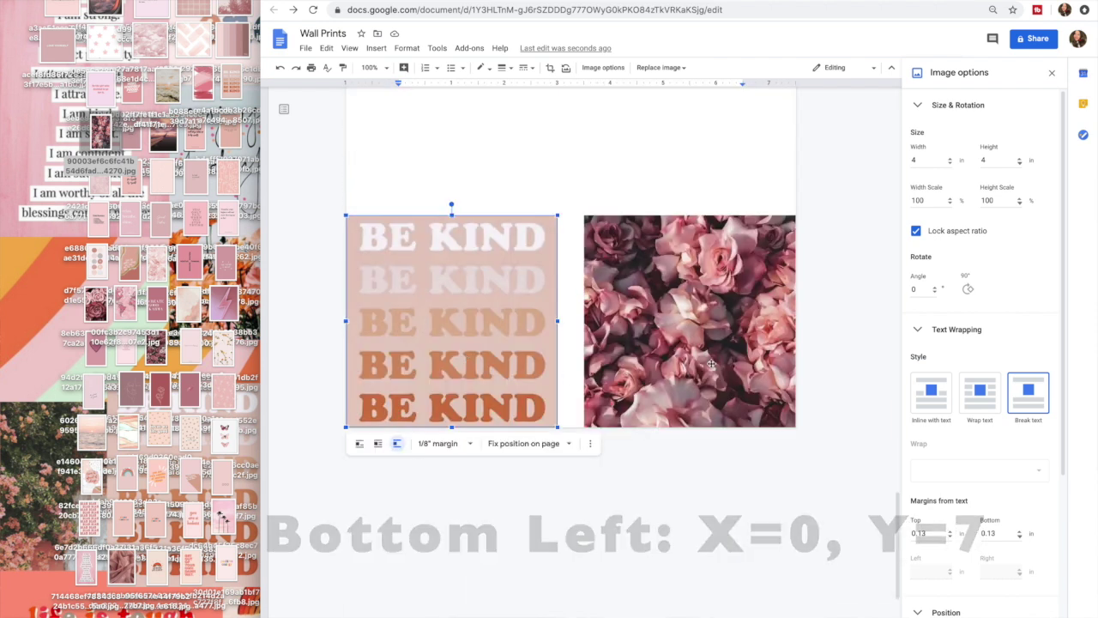
pyautogui.click(670, 276)
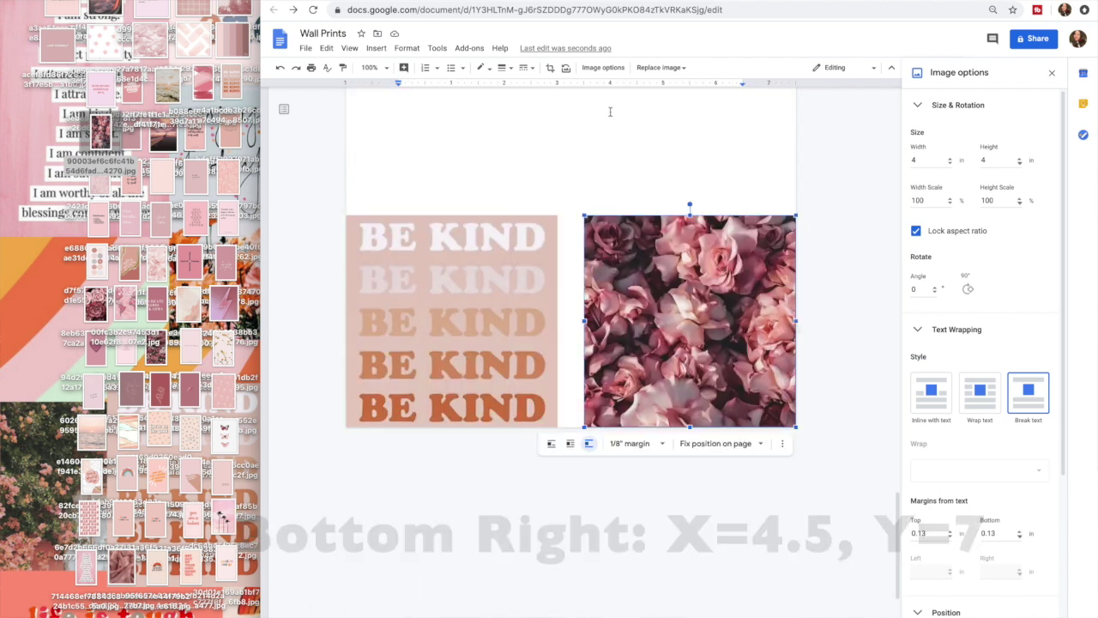